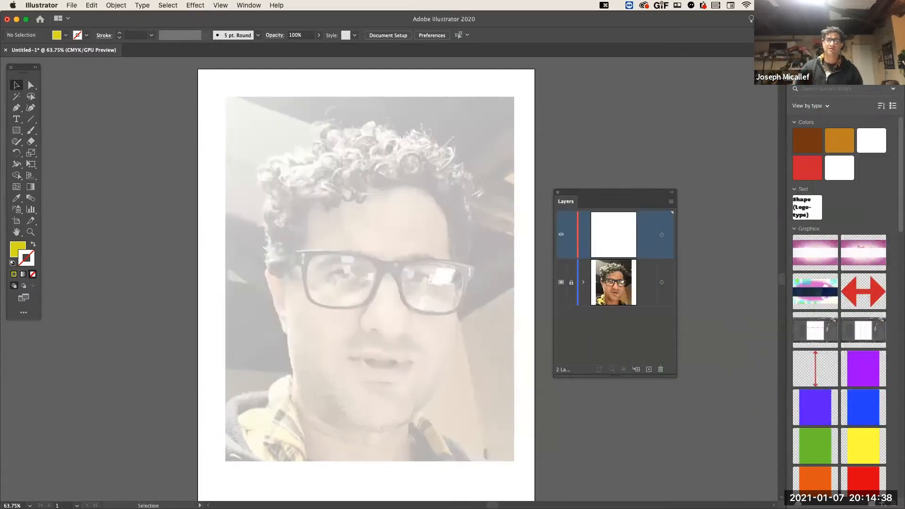
Draw a freehand Pencil path, about 4.4 by 7.8 in, from the hair down the face's left edge and around the chin to the cheek
{"action": "left_click", "coordinate": [16, 108]}
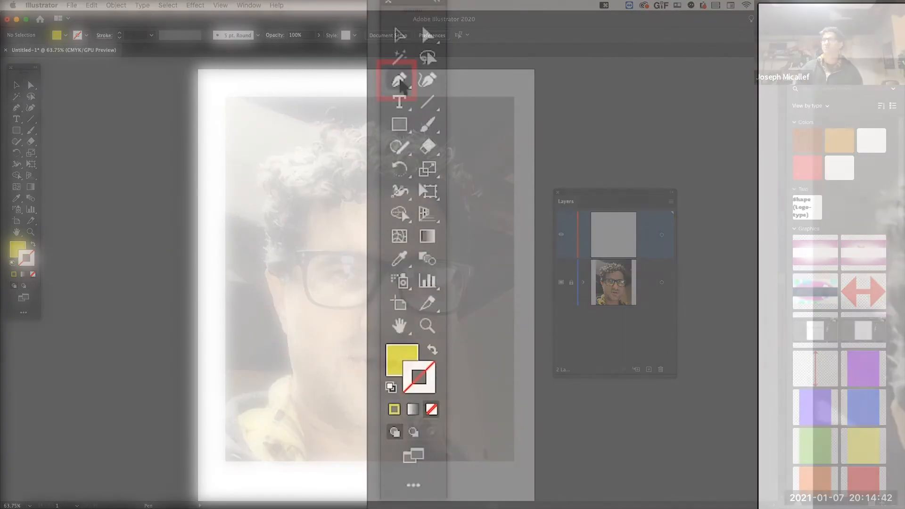
{"action": "left_click", "coordinate": [427, 82]}
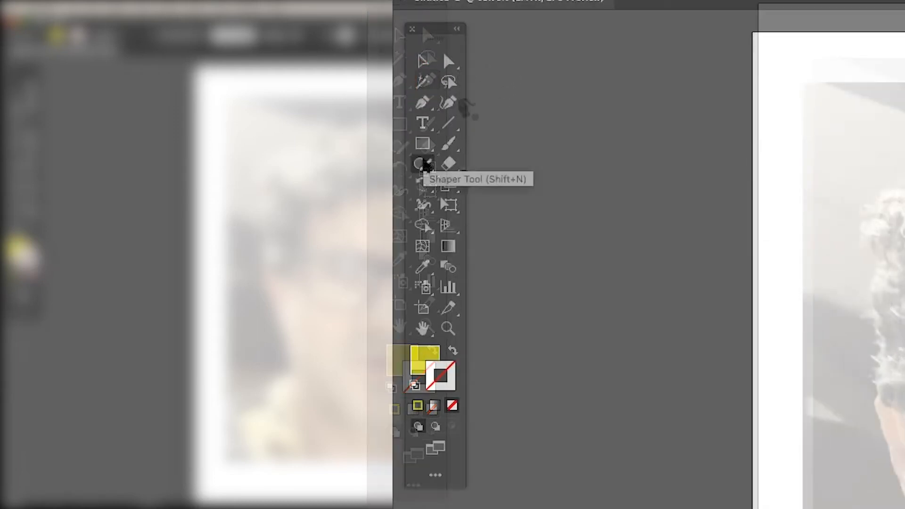
{"action": "left_click", "coordinate": [423, 166]}
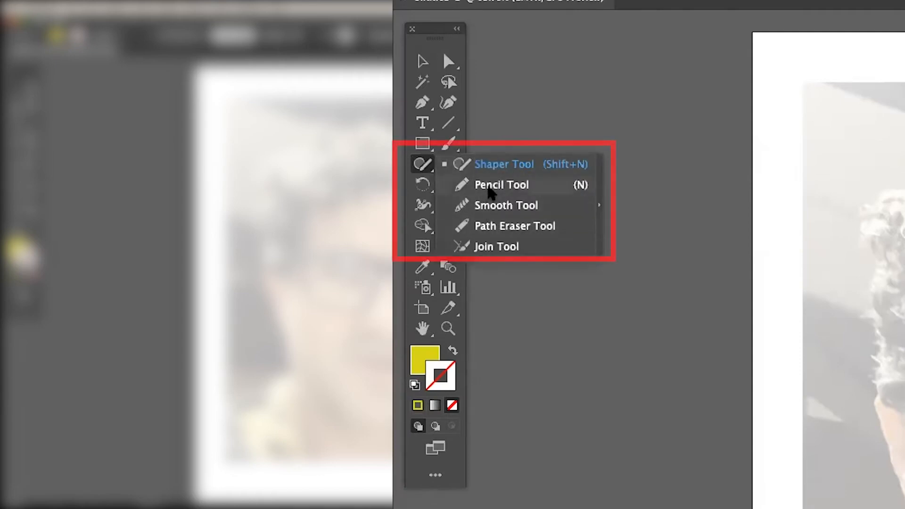
{"action": "left_click", "coordinate": [491, 187]}
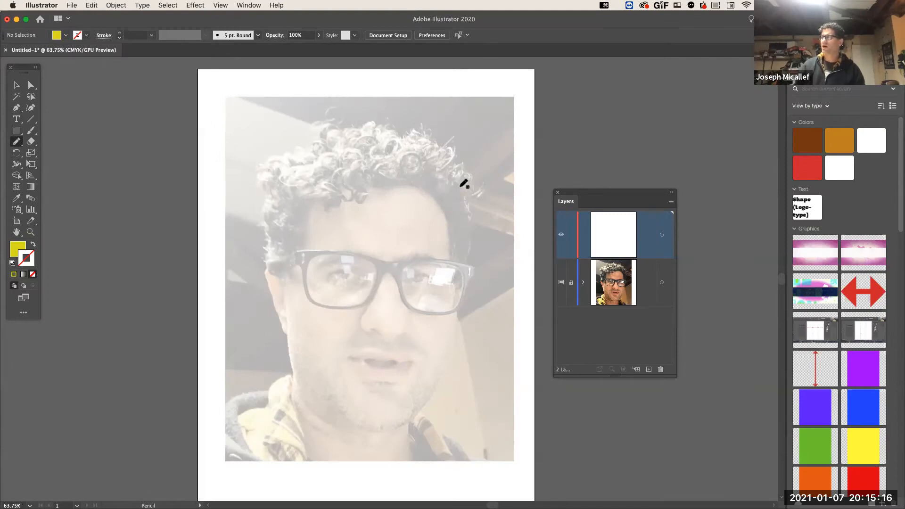
{"action": "mouse_move", "coordinate": [332, 137]}
{"action": "left_mouse_down"}
{"action": "mouse_move", "coordinate": [273, 166]}
{"action": "mouse_move", "coordinate": [286, 194]}
{"action": "mouse_move", "coordinate": [267, 257]}
{"action": "mouse_move", "coordinate": [276, 318]}
{"action": "mouse_move", "coordinate": [299, 356]}
{"action": "mouse_move", "coordinate": [290, 413]}
{"action": "mouse_move", "coordinate": [359, 446]}
{"action": "mouse_move", "coordinate": [373, 412]}
{"action": "mouse_move", "coordinate": [357, 369]}
{"action": "mouse_move", "coordinate": [383, 359]}
{"action": "mouse_move", "coordinate": [436, 369]}
{"action": "mouse_move", "coordinate": [444, 352]}
{"action": "mouse_move", "coordinate": [434, 326]}
{"action": "left_mouse_up"}
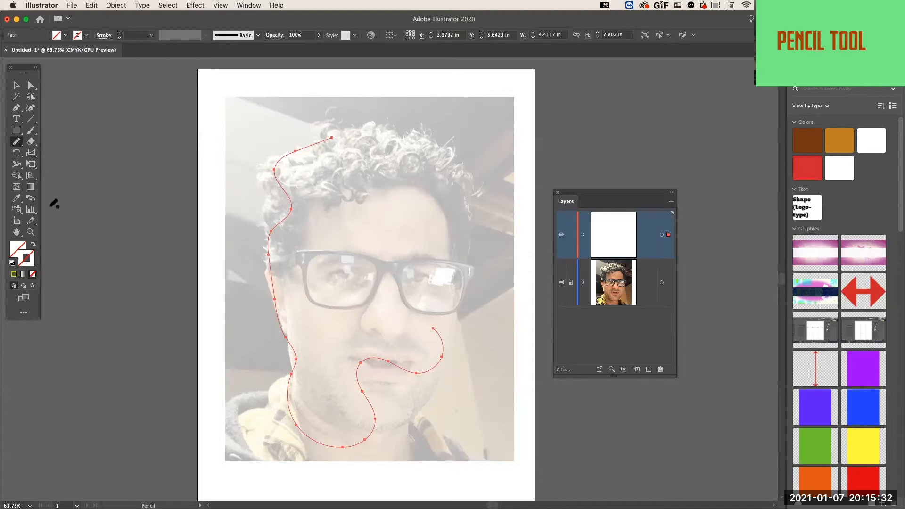
Give the freehand face path a black stroke and deselect it
{"action": "left_click", "coordinate": [86, 36]}
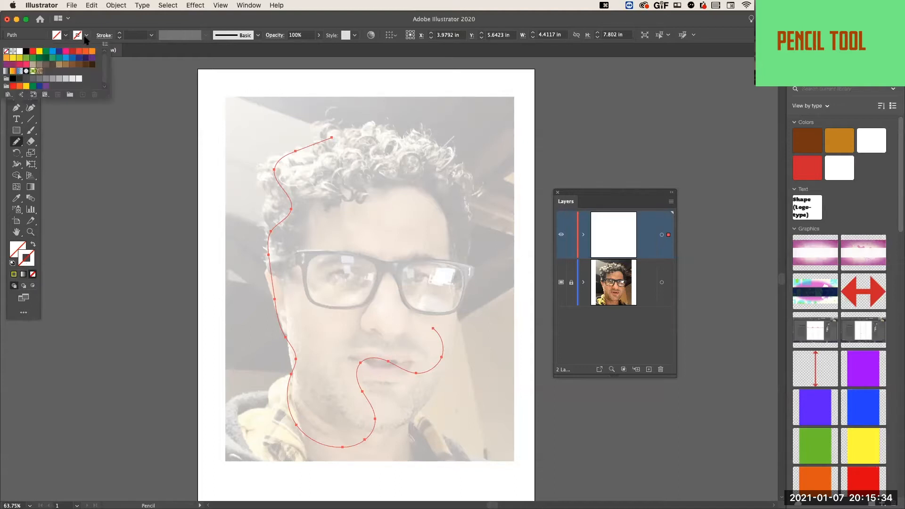
{"action": "left_click", "coordinate": [27, 52]}
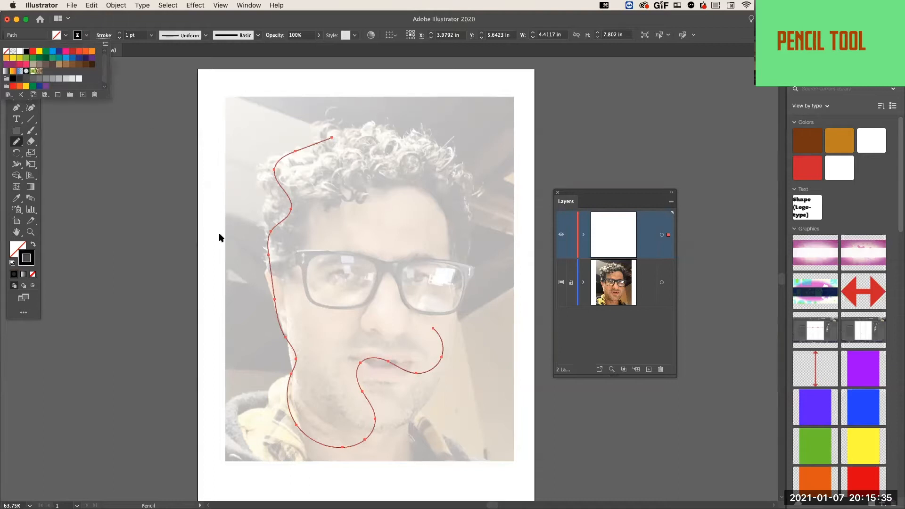
{"action": "left_click", "coordinate": [314, 310]}
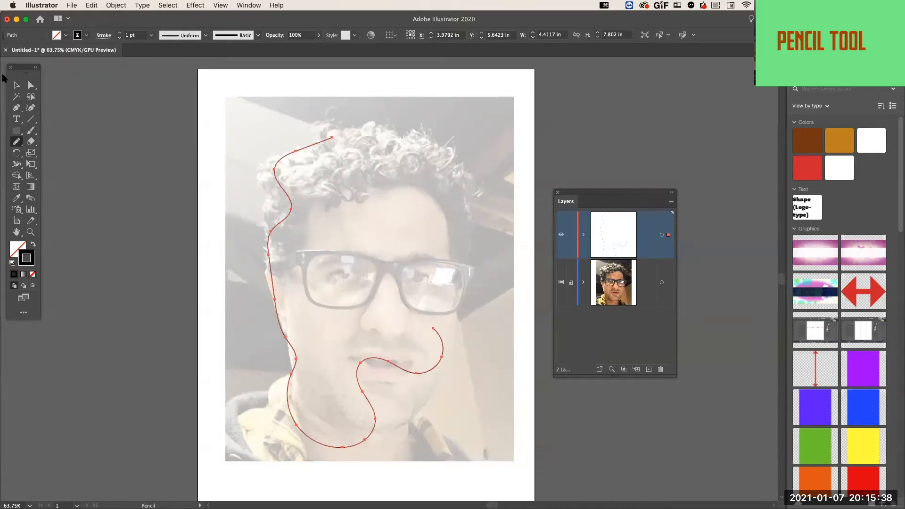
{"action": "left_click", "coordinate": [16, 86]}
{"action": "left_click", "coordinate": [203, 178]}
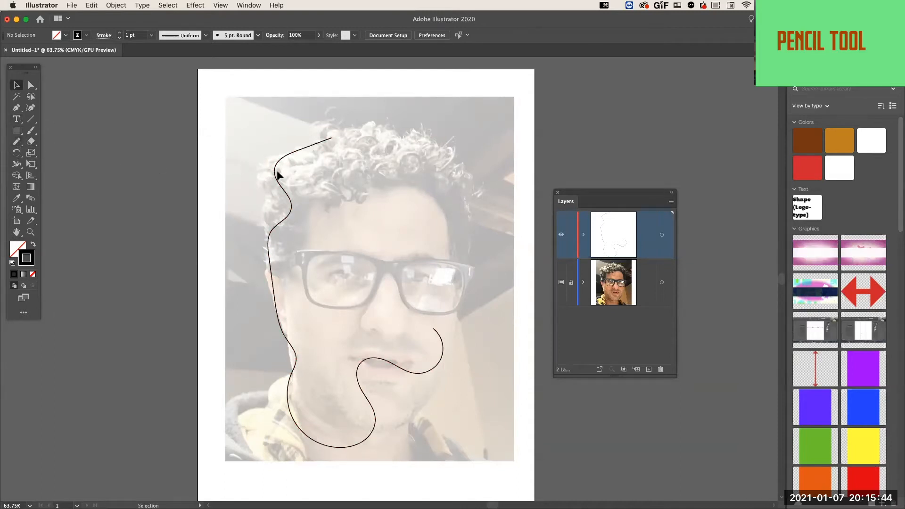
Try short Pencil strokes over and beside the existing face outline, undoing each one
{"action": "left_click_drag", "start_coordinate": [16, 142], "coordinate": [80, 155]}
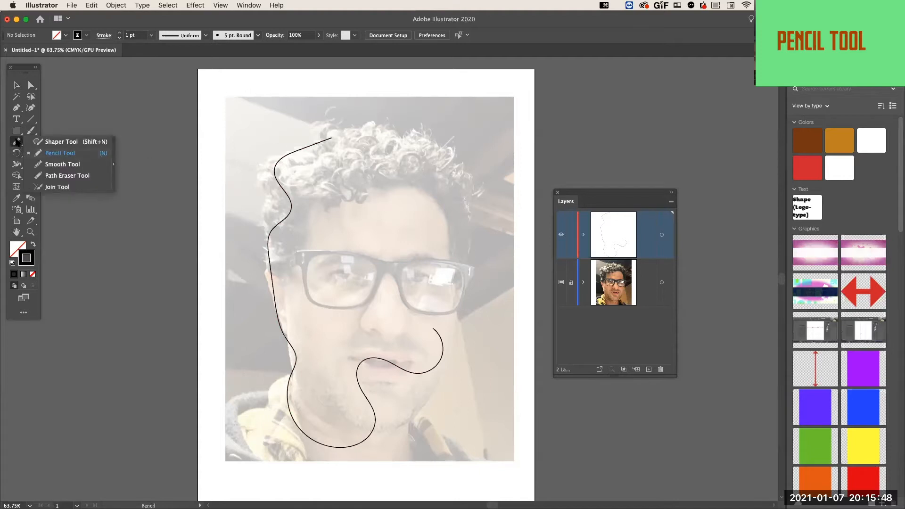
{"action": "mouse_move", "coordinate": [285, 192]}
{"action": "left_mouse_down"}
{"action": "mouse_move", "coordinate": [271, 236]}
{"action": "mouse_move", "coordinate": [272, 288]}
{"action": "mouse_move", "coordinate": [286, 192]}
{"action": "left_mouse_up"}
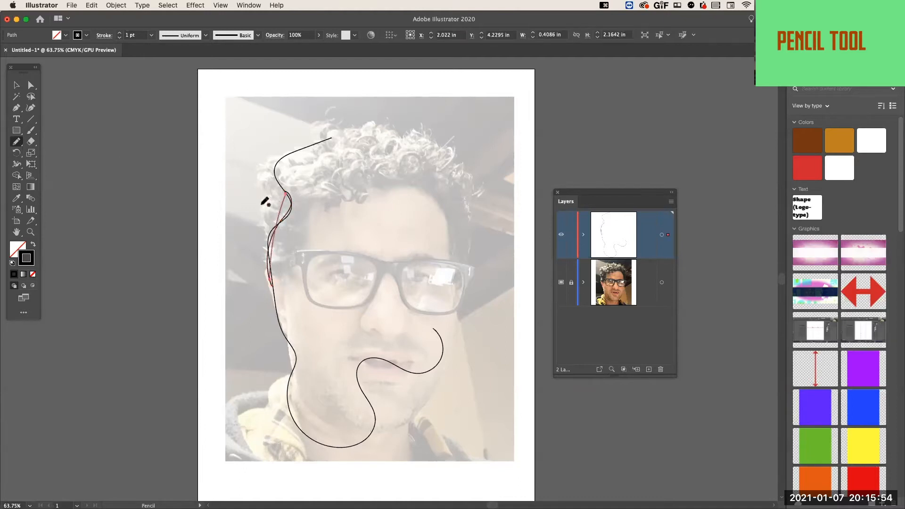
{"action": "key", "text": "super+z"}
{"action": "key", "text": "super+z"}
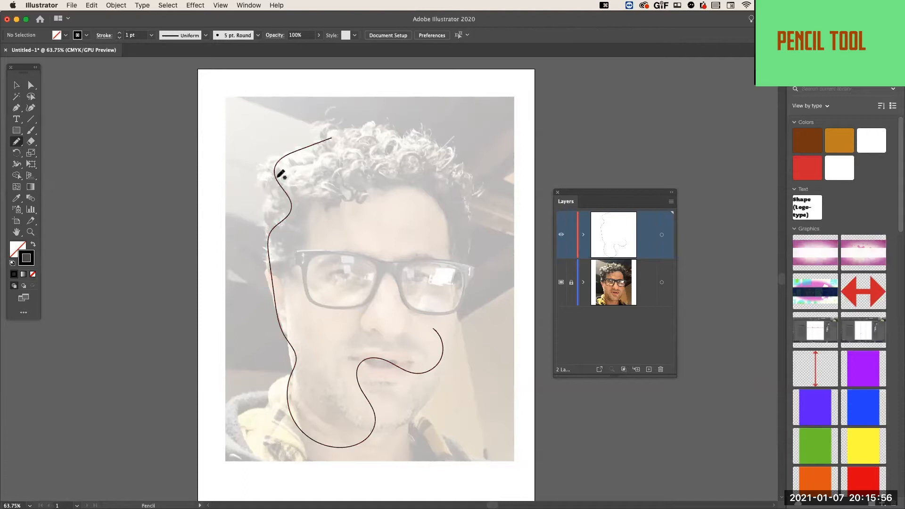
{"action": "left_click_drag", "start_coordinate": [330, 137], "coordinate": [363, 134]}
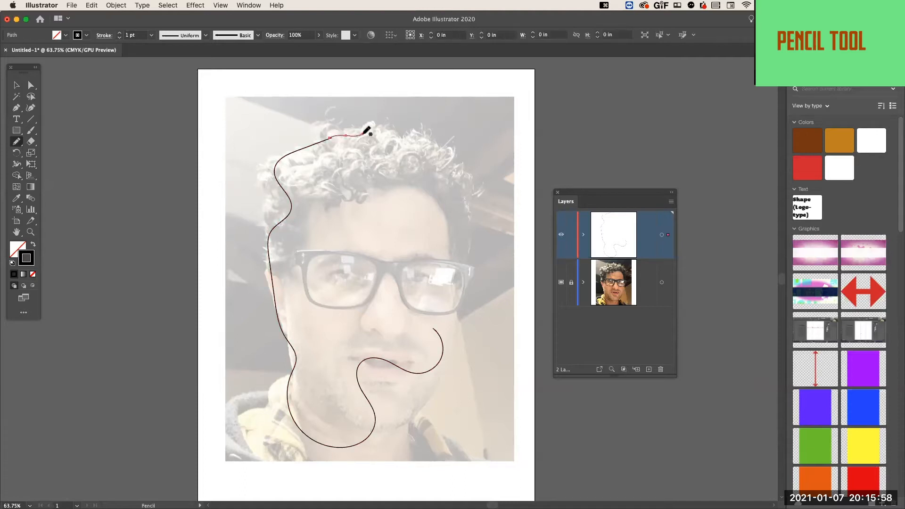
{"action": "key", "text": "super+z"}
{"action": "left_click_drag", "start_coordinate": [272, 324], "coordinate": [279, 417]}
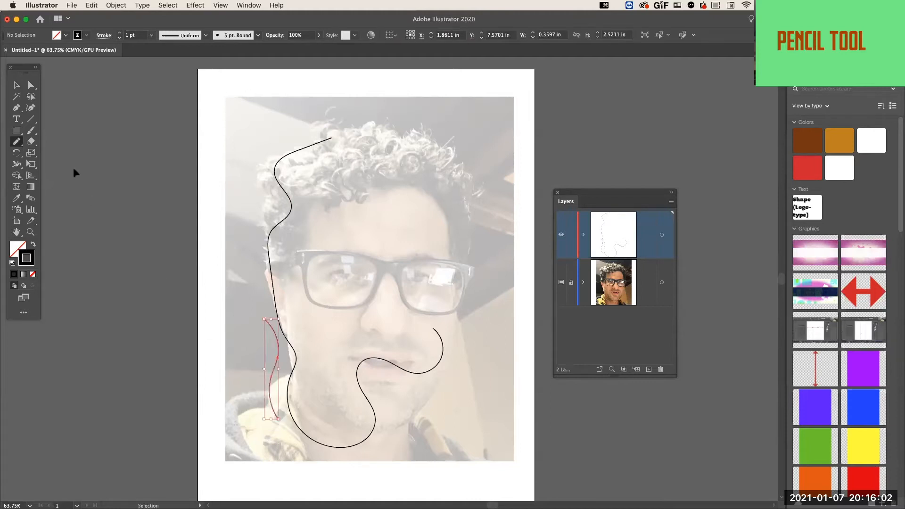
{"action": "key", "text": "super+z"}
{"action": "mouse_move", "coordinate": [288, 365]}
{"action": "left_mouse_down"}
{"action": "mouse_move", "coordinate": [294, 421]}
{"action": "mouse_move", "coordinate": [330, 451]}
{"action": "left_mouse_up"}
{"action": "key", "text": "super+z"}
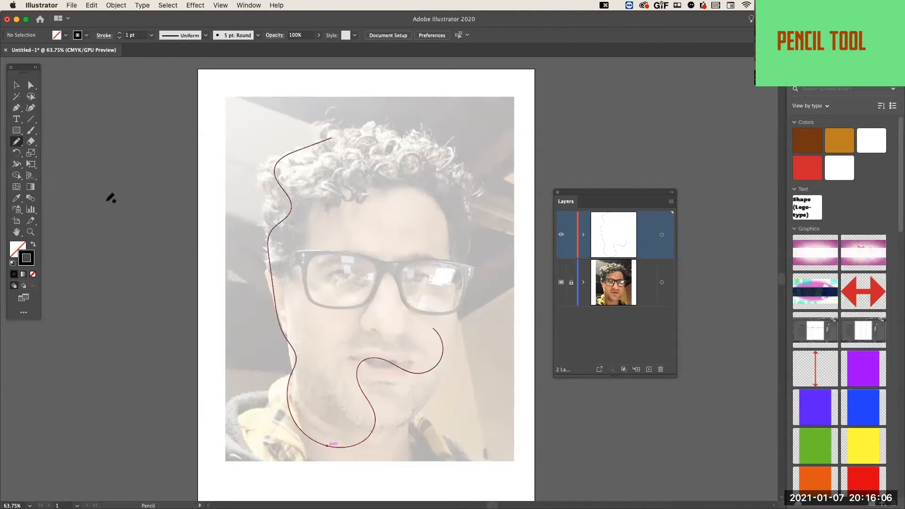
Examine the Pencil tool's fidelity, selection and path-editing options without changing them
{"action": "double_click", "coordinate": [17, 142]}
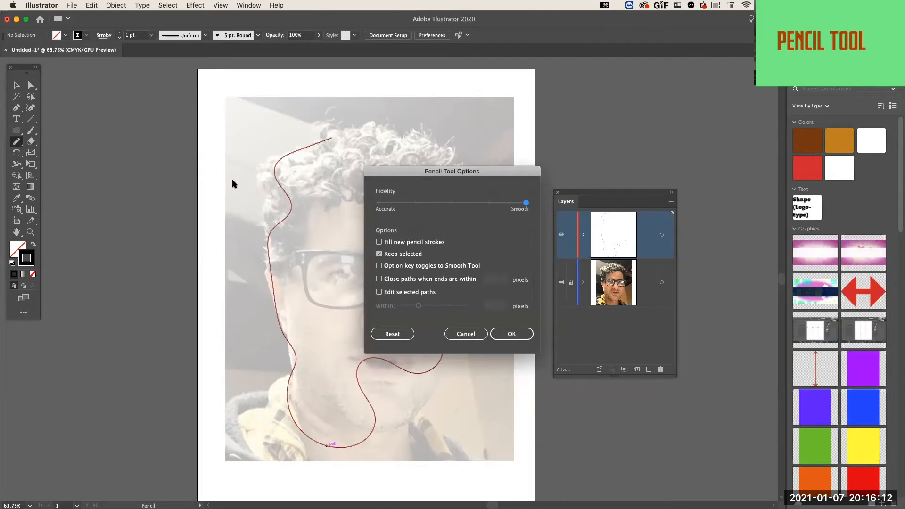
{"action": "left_click", "coordinate": [511, 338]}
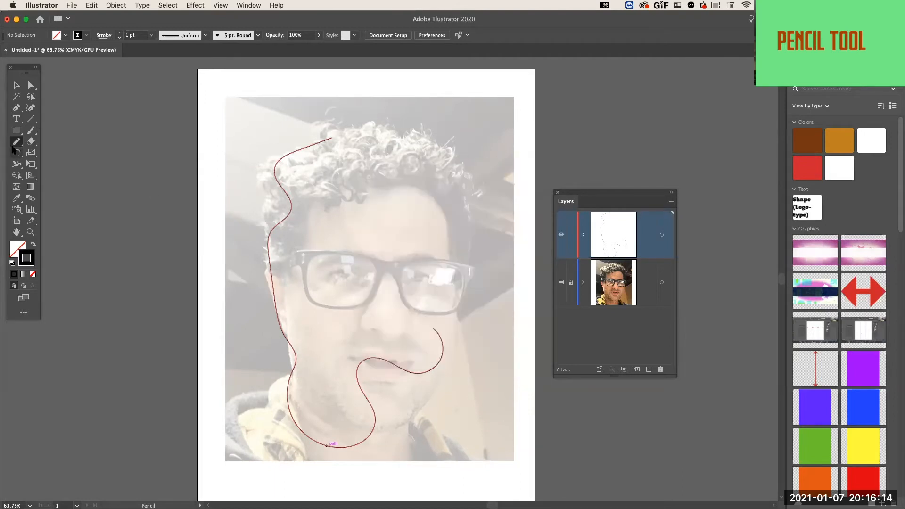
{"action": "double_click", "coordinate": [16, 142]}
{"action": "left_click_drag", "start_coordinate": [422, 181], "coordinate": [155, 156]}
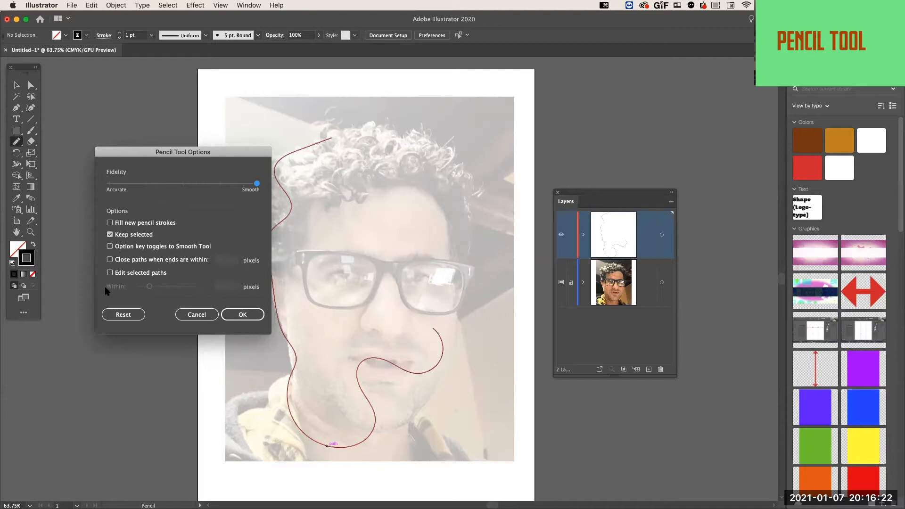
{"action": "left_click", "coordinate": [205, 315]}
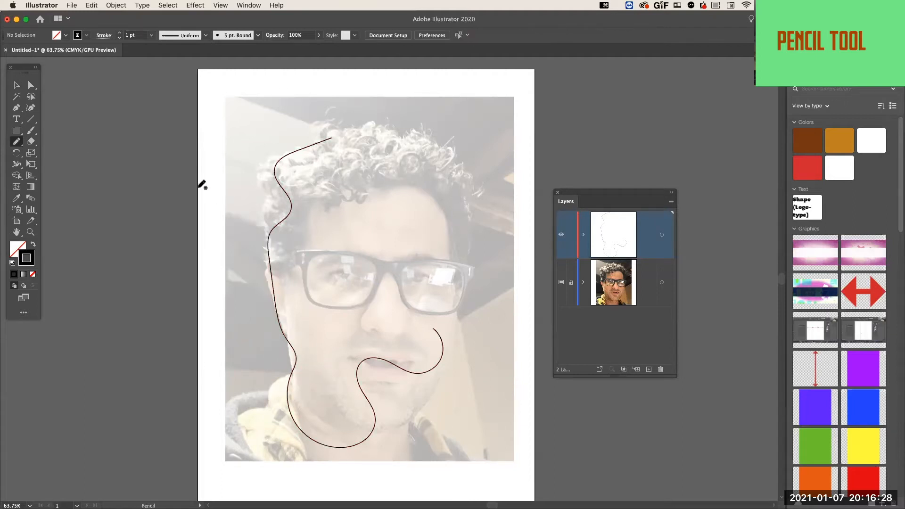
Draw two Pencil curves, one around the outer right side of the hair and one about 2.9 by 2.6 in along the hairline
{"action": "mouse_move", "coordinate": [335, 132]}
{"action": "left_mouse_down"}
{"action": "mouse_move", "coordinate": [410, 121]}
{"action": "mouse_move", "coordinate": [461, 166]}
{"action": "mouse_move", "coordinate": [484, 235]}
{"action": "mouse_move", "coordinate": [481, 275]}
{"action": "left_mouse_up"}
{"action": "mouse_move", "coordinate": [347, 191]}
{"action": "left_mouse_down"}
{"action": "mouse_move", "coordinate": [438, 213]}
{"action": "mouse_move", "coordinate": [461, 278]}
{"action": "left_mouse_up"}
{"action": "mouse_move", "coordinate": [333, 211]}
{"action": "left_mouse_down"}
{"action": "mouse_move", "coordinate": [300, 230]}
{"action": "mouse_move", "coordinate": [313, 342]}
{"action": "left_mouse_up"}
{"action": "key", "text": "super+z"}
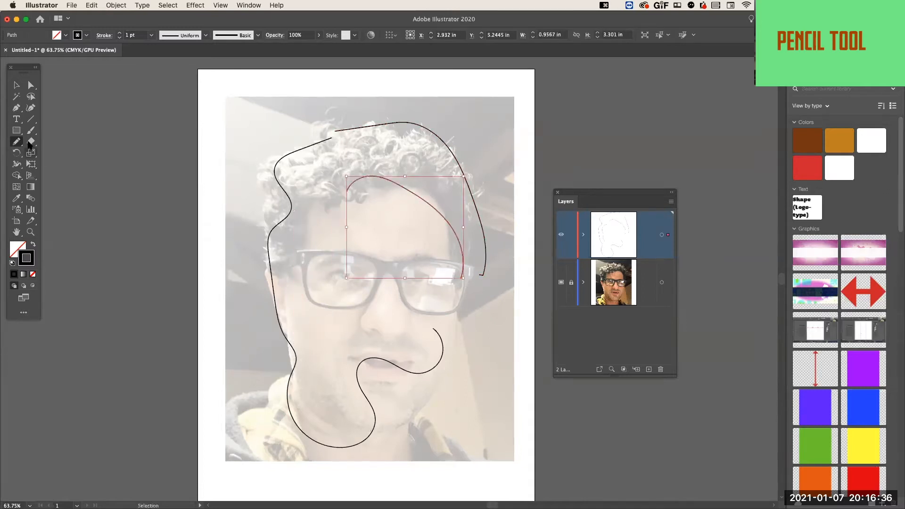
Enable Edit selected paths in the Pencil tool options
{"action": "double_click", "coordinate": [16, 142]}
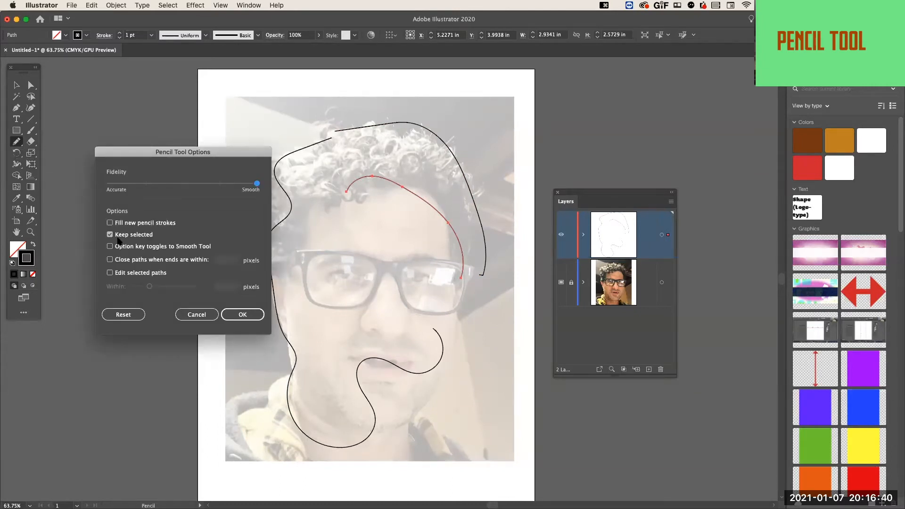
{"action": "left_click", "coordinate": [110, 273]}
{"action": "left_click", "coordinate": [111, 274]}
{"action": "left_click", "coordinate": [111, 275]}
{"action": "left_click", "coordinate": [257, 318]}
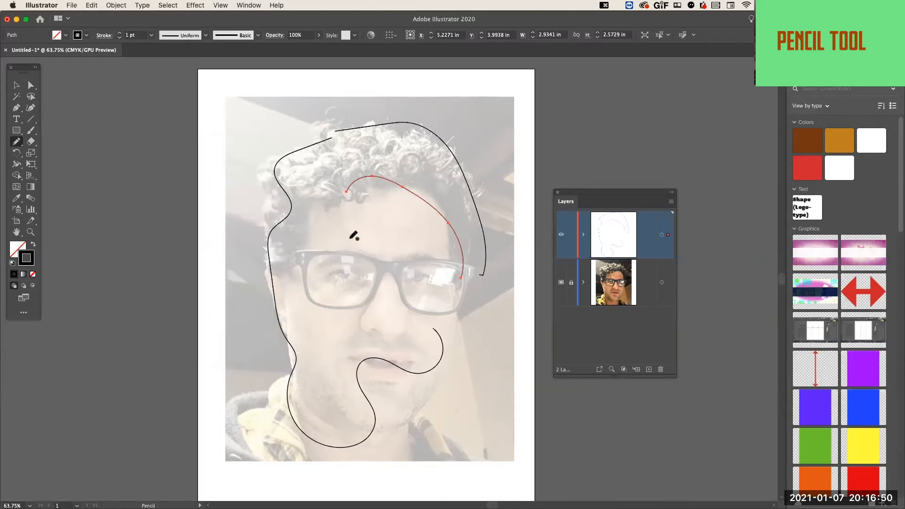
Draw overlapping Pencil strokes along the hairline and the right side of the hair, and undo the most recent ones
{"action": "mouse_move", "coordinate": [347, 190]}
{"action": "left_mouse_down"}
{"action": "mouse_move", "coordinate": [395, 177]}
{"action": "mouse_move", "coordinate": [422, 195]}
{"action": "mouse_move", "coordinate": [440, 225]}
{"action": "left_mouse_up"}
{"action": "mouse_move", "coordinate": [379, 183]}
{"action": "left_mouse_down"}
{"action": "mouse_move", "coordinate": [440, 213]}
{"action": "mouse_move", "coordinate": [488, 259]}
{"action": "mouse_move", "coordinate": [405, 169]}
{"action": "left_mouse_up"}
{"action": "left_click_drag", "start_coordinate": [477, 248], "coordinate": [408, 141]}
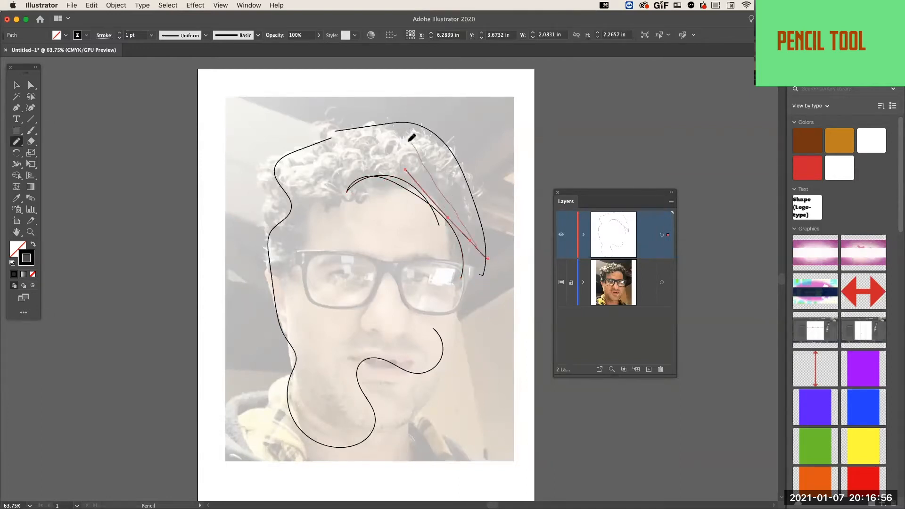
{"action": "left_click_drag", "start_coordinate": [472, 243], "coordinate": [420, 139]}
{"action": "mouse_move", "coordinate": [467, 227]}
{"action": "left_mouse_down"}
{"action": "mouse_move", "coordinate": [366, 124]}
{"action": "mouse_move", "coordinate": [348, 136]}
{"action": "left_mouse_up"}
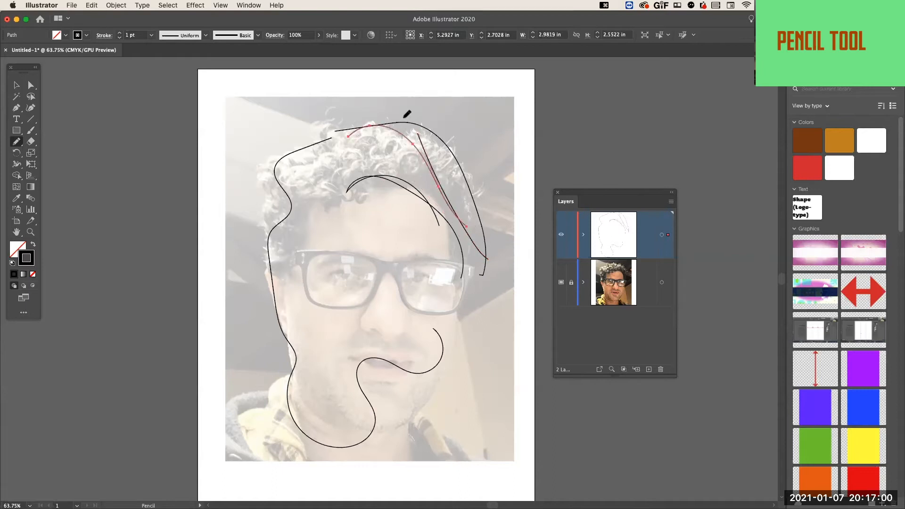
{"action": "mouse_move", "coordinate": [434, 178]}
{"action": "left_mouse_down"}
{"action": "mouse_move", "coordinate": [340, 138]}
{"action": "mouse_move", "coordinate": [429, 179]}
{"action": "mouse_move", "coordinate": [483, 236]}
{"action": "mouse_move", "coordinate": [503, 242]}
{"action": "left_mouse_up"}
{"action": "key", "text": "super+z"}
{"action": "key", "text": "super+z"}
{"action": "key", "text": "super+z"}
{"action": "key", "text": "super+z"}
{"action": "key", "text": "super+z"}
Disable Edit selected paths in the Pencil tool options and undo the remaining diagonal stroke over the right side of the hair
{"action": "double_click", "coordinate": [15, 141]}
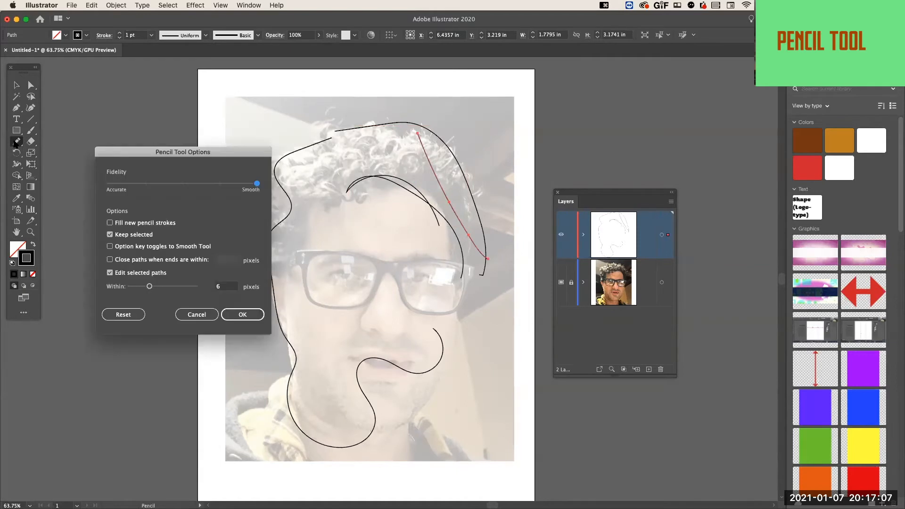
{"action": "left_click", "coordinate": [109, 273]}
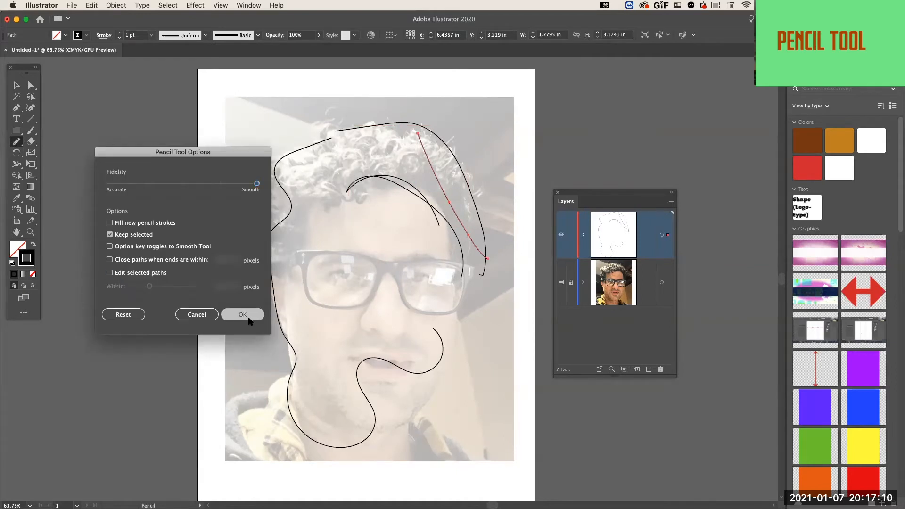
{"action": "left_click", "coordinate": [243, 315]}
{"action": "key", "text": "super+z"}
{"action": "key", "text": "super+z"}
{"action": "key", "text": "super+z"}
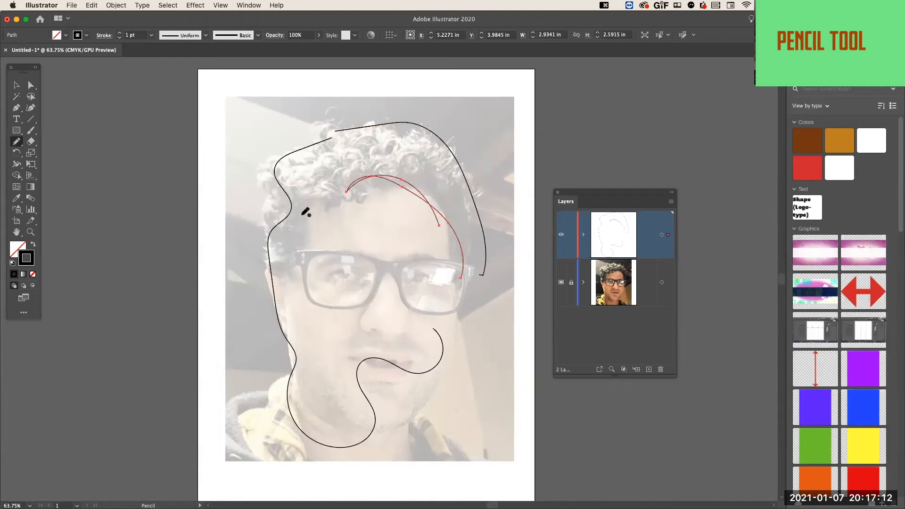
Draw connected straight Pen segments from the left hair down the face to the chin, then up past the mouth to the right cheek
{"action": "left_click", "coordinate": [16, 109]}
{"action": "left_click", "coordinate": [291, 177]}
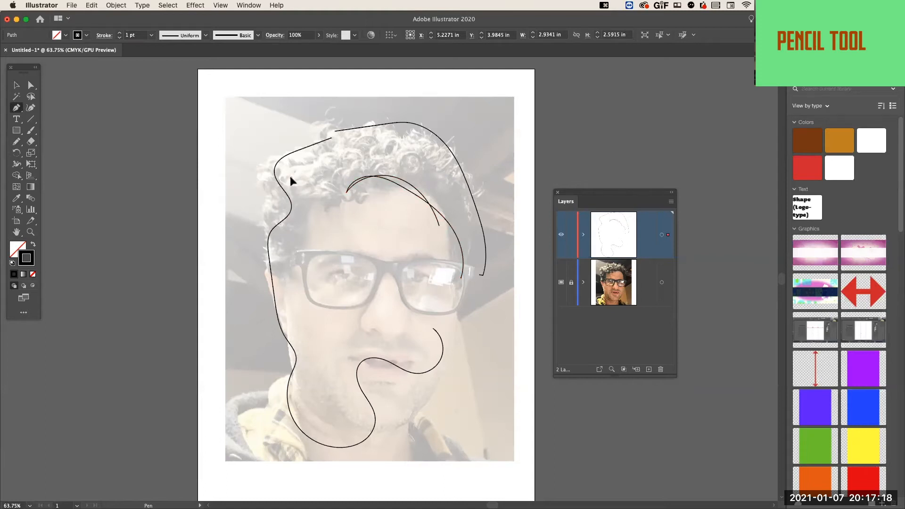
{"action": "left_click", "coordinate": [311, 219]}
{"action": "left_click", "coordinate": [286, 294]}
{"action": "left_click", "coordinate": [307, 361]}
{"action": "left_click", "coordinate": [302, 404]}
{"action": "left_click", "coordinate": [324, 427]}
{"action": "left_click", "coordinate": [361, 427]}
{"action": "left_click", "coordinate": [347, 389]}
{"action": "left_click", "coordinate": [346, 341]}
{"action": "left_click", "coordinate": [395, 348]}
{"action": "left_click", "coordinate": [418, 357]}
{"action": "left_click", "coordinate": [420, 335]}
{"action": "left_click", "coordinate": [435, 325]}
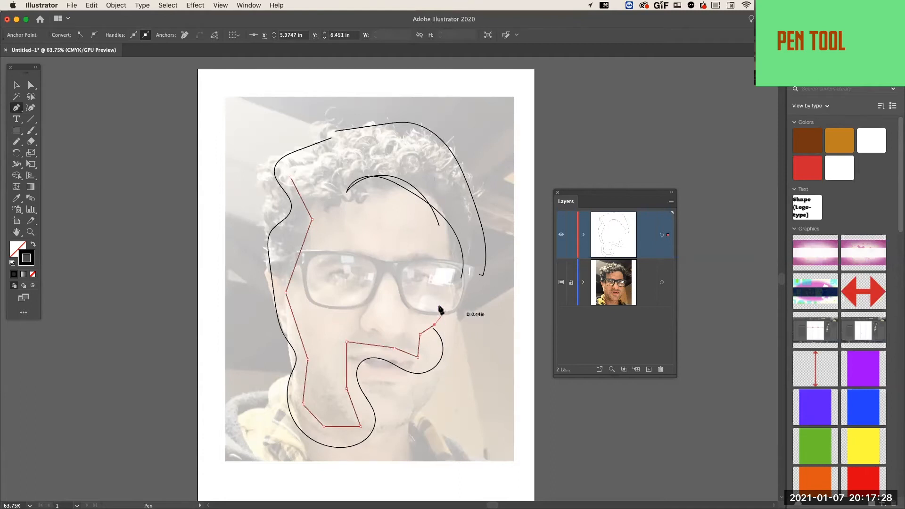
Continue the Pen path with curved segments from the right cheek up around the forehead and back down to the left lens
{"action": "left_click", "coordinate": [439, 303]}
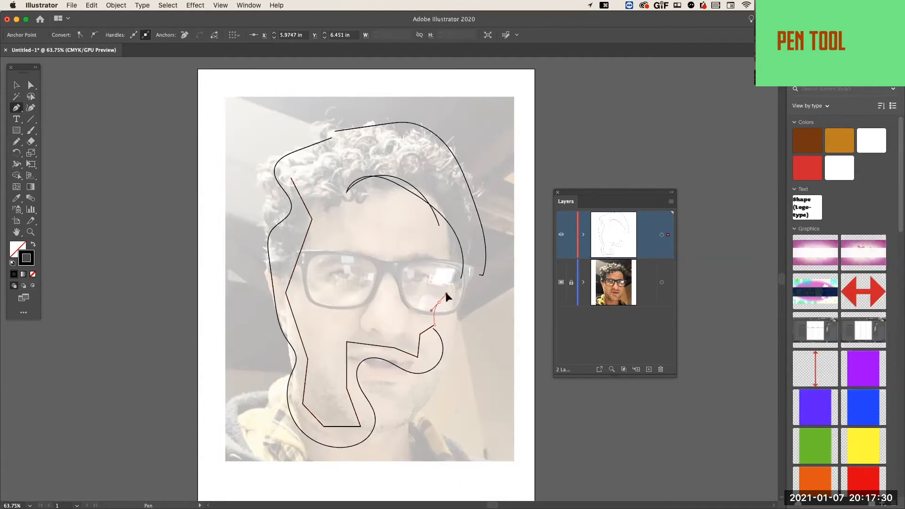
{"action": "left_click_drag", "start_coordinate": [447, 285], "coordinate": [429, 251]}
{"action": "left_click_drag", "start_coordinate": [412, 217], "coordinate": [401, 189]}
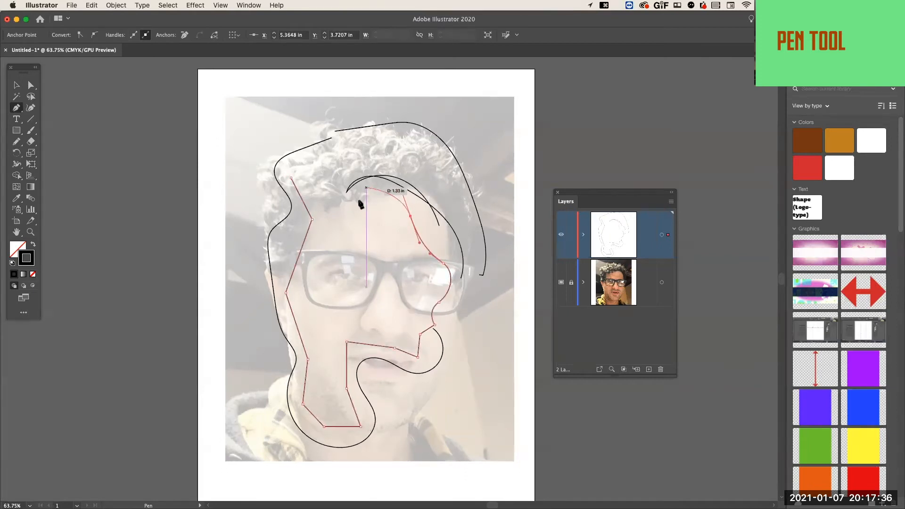
{"action": "left_click_drag", "start_coordinate": [348, 219], "coordinate": [356, 281]}
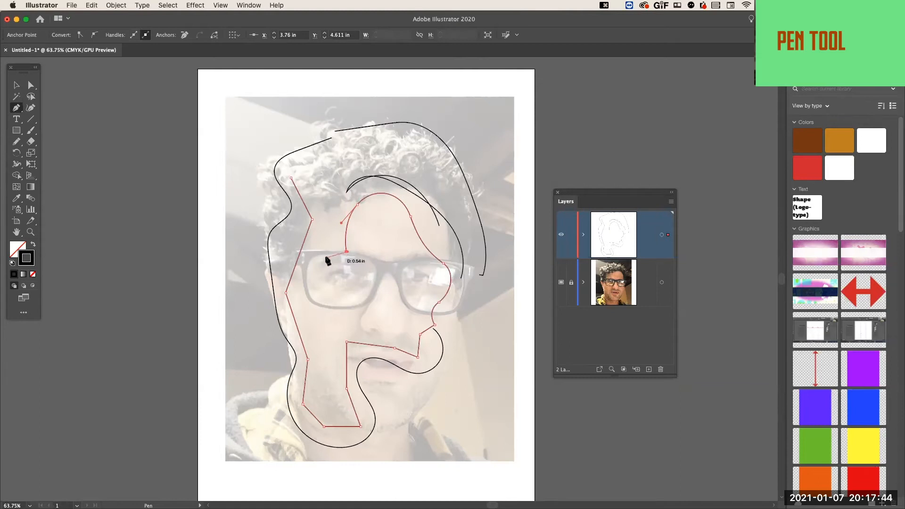
{"action": "left_click", "coordinate": [308, 268]}
Draw a separate curved Pen path from the left side of the nose across the bridge to the right lens, and deselect it
{"action": "left_click_drag", "start_coordinate": [315, 293], "coordinate": [366, 311]}
{"action": "left_click_drag", "start_coordinate": [393, 285], "coordinate": [411, 291]}
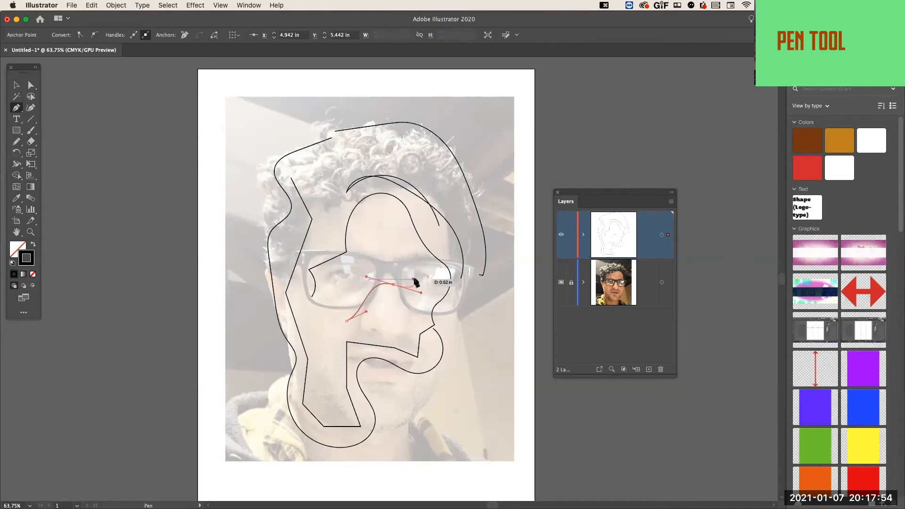
{"action": "left_click", "coordinate": [418, 269]}
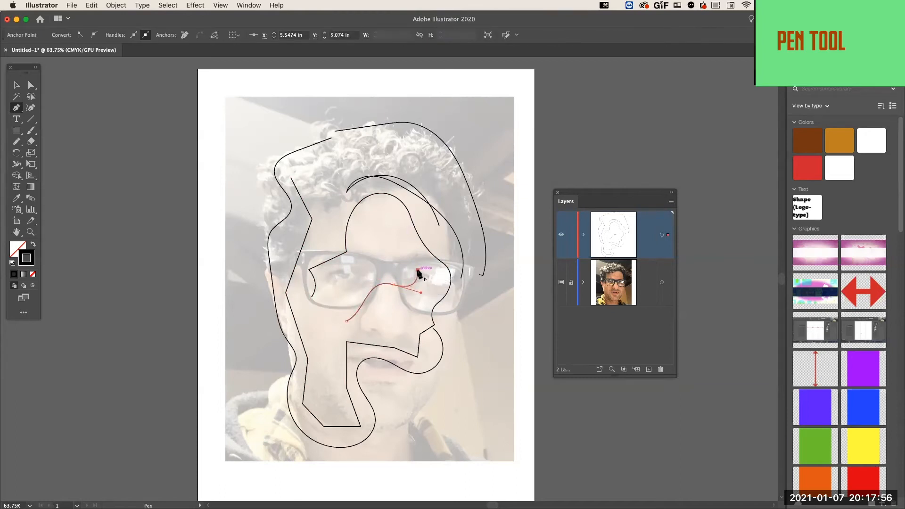
{"action": "mouse_move", "coordinate": [417, 269]}
{"action": "left_mouse_down"}
{"action": "mouse_move", "coordinate": [415, 248]}
{"action": "mouse_move", "coordinate": [440, 288]}
{"action": "mouse_move", "coordinate": [425, 266]}
{"action": "left_mouse_up"}
{"action": "left_click", "coordinate": [16, 86]}
{"action": "left_click", "coordinate": [140, 146]}
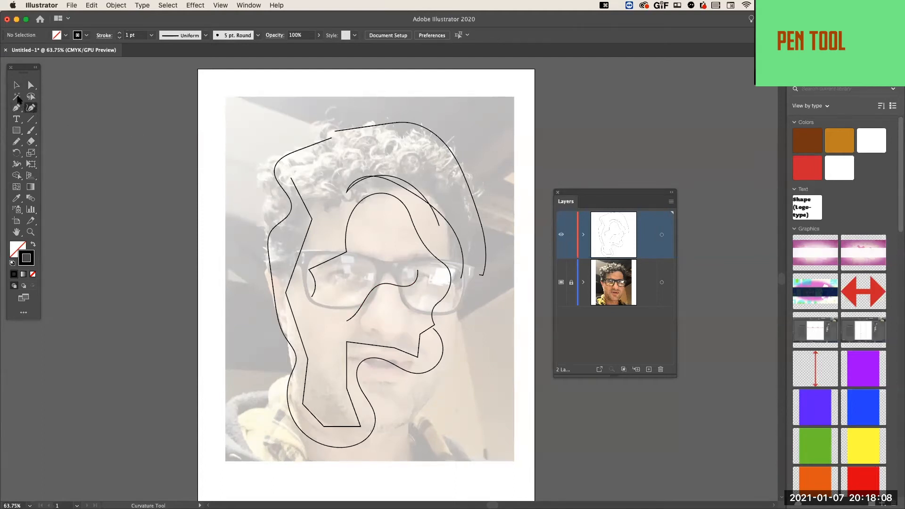
Draw a Curvature path starting left of the face, winding up past the hair to above the photo's upper edge
{"action": "left_click", "coordinate": [217, 244]}
{"action": "left_click", "coordinate": [209, 328]}
{"action": "left_click", "coordinate": [243, 289]}
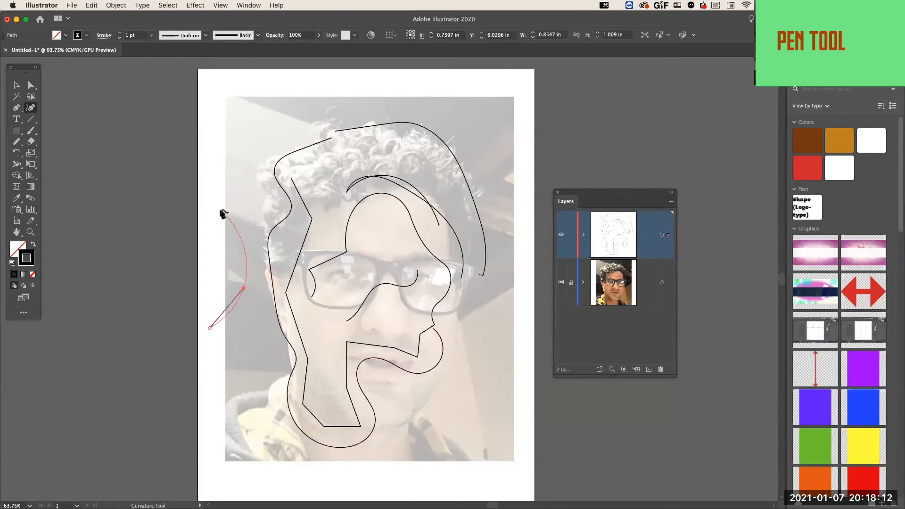
{"action": "left_click", "coordinate": [220, 210]}
{"action": "left_click", "coordinate": [249, 132]}
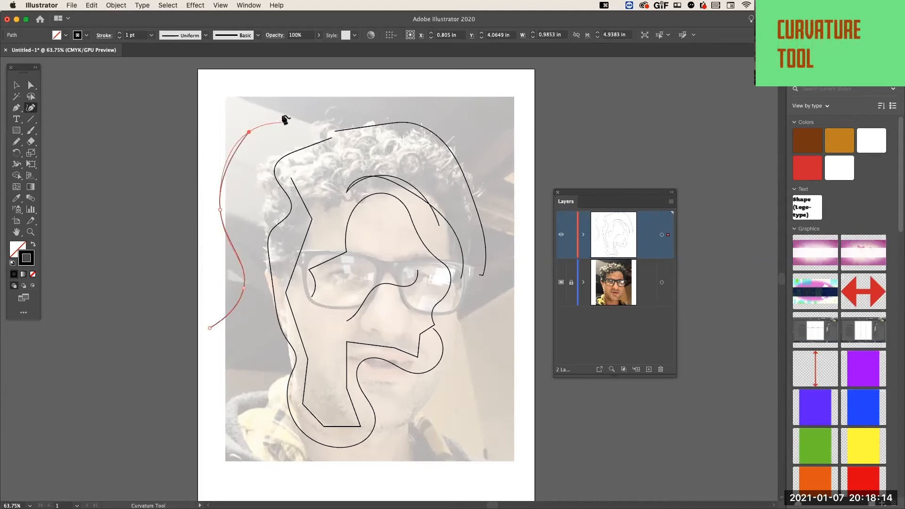
{"action": "left_click", "coordinate": [302, 123]}
{"action": "left_click", "coordinate": [333, 88]}
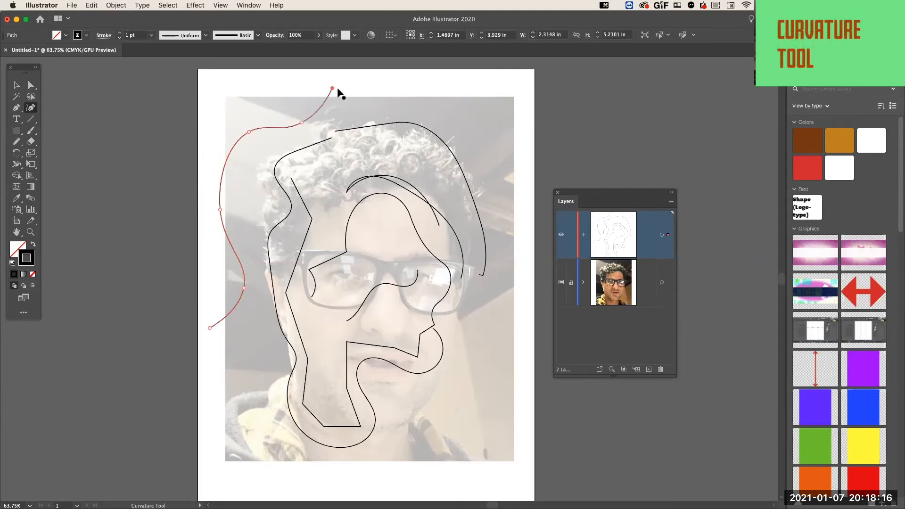
Continue the Curvature path over the top of the hair to its upper right side, and deselect it
{"action": "left_click", "coordinate": [374, 91]}
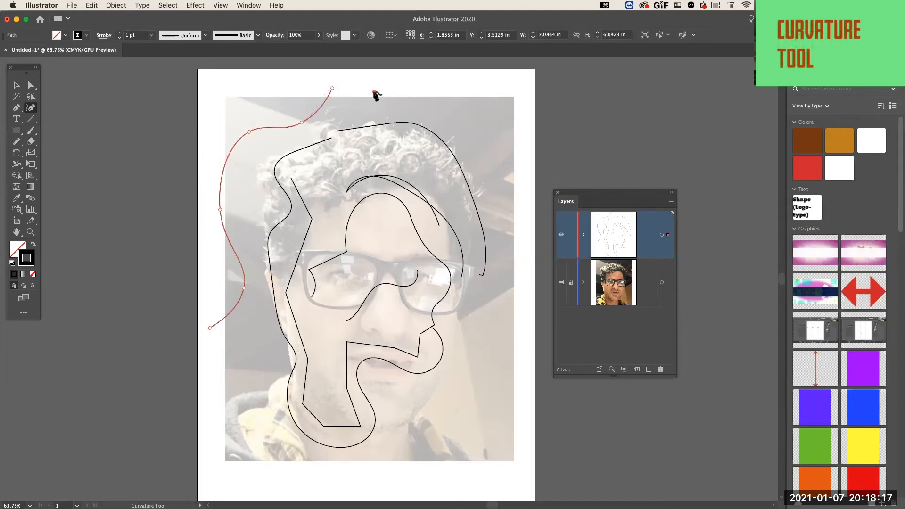
{"action": "left_click", "coordinate": [384, 121]}
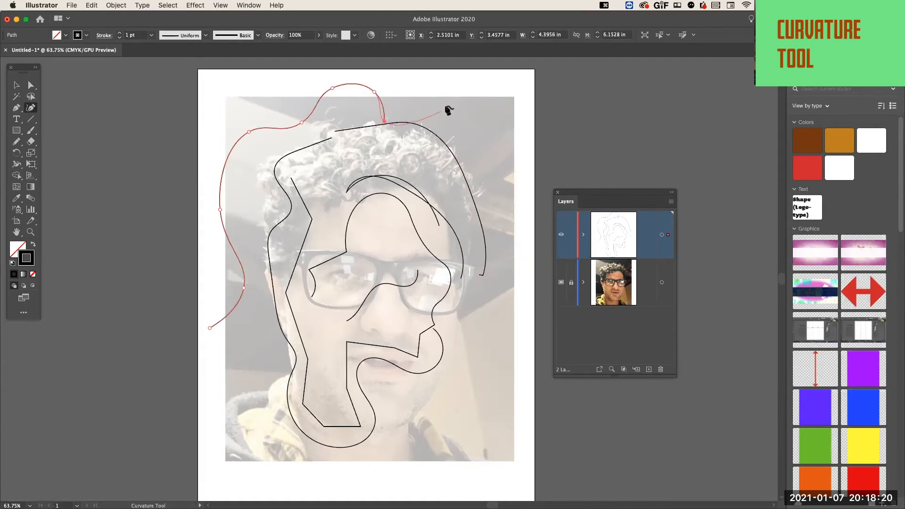
{"action": "left_click", "coordinate": [444, 96]}
{"action": "left_click", "coordinate": [448, 144]}
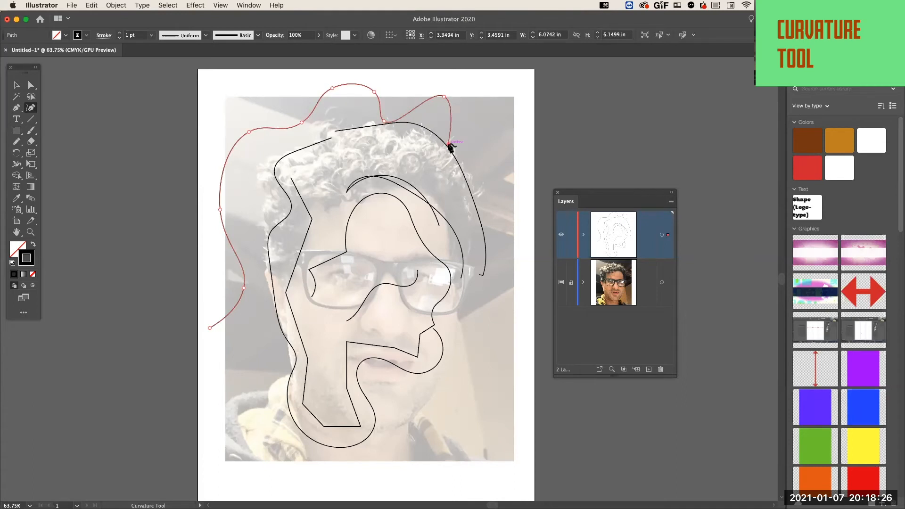
{"action": "key", "text": "v"}
{"action": "left_click", "coordinate": [491, 117]}
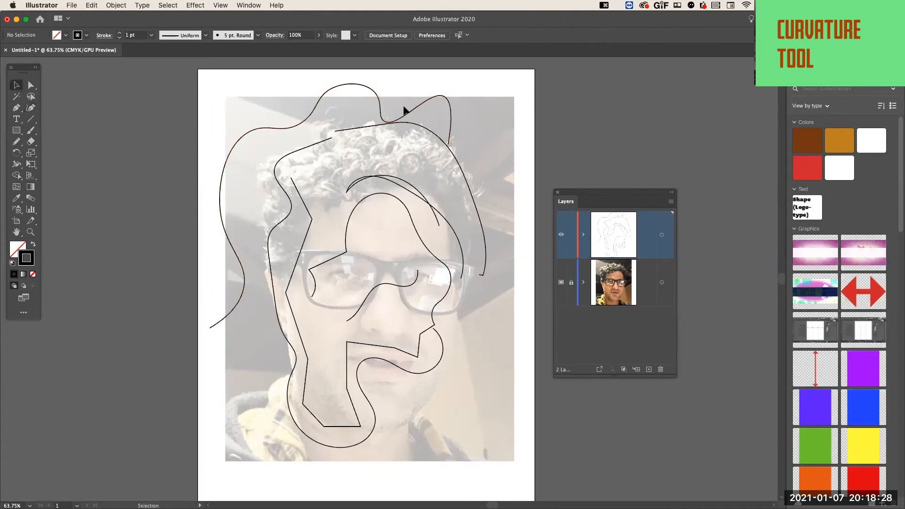
Extend the wavy Curvature path from its right end back across the hair, add points near its upper left bend, and deselect it
{"action": "left_click", "coordinate": [404, 117]}
{"action": "left_click", "coordinate": [31, 108]}
{"action": "left_click", "coordinate": [243, 150]}
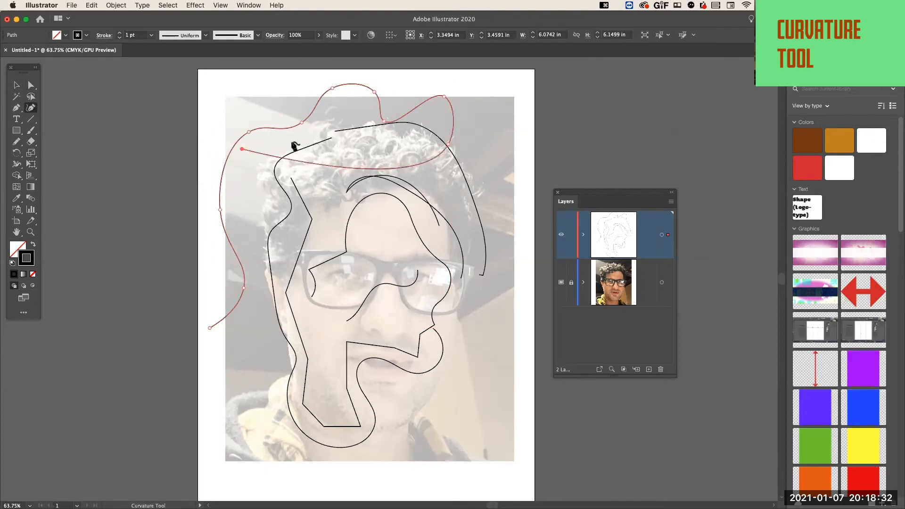
{"action": "left_click", "coordinate": [317, 131]}
{"action": "left_click", "coordinate": [313, 112]}
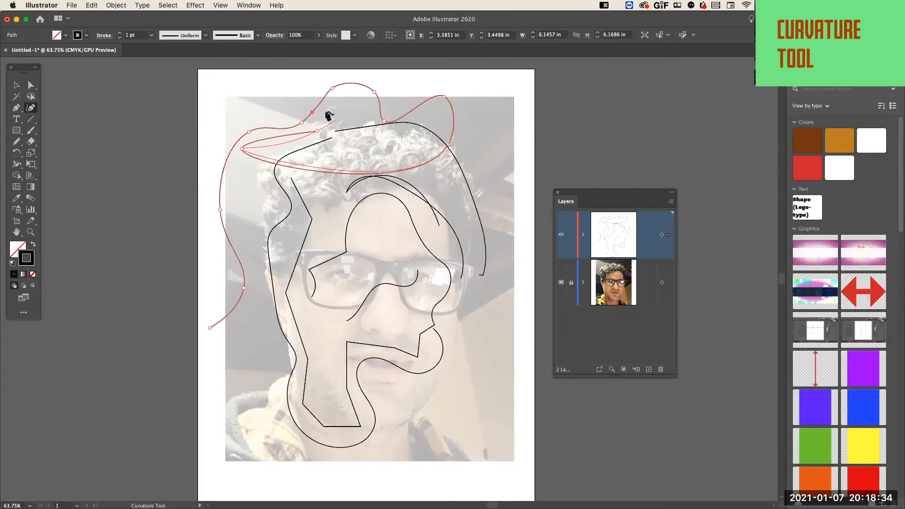
{"action": "left_click", "coordinate": [318, 106]}
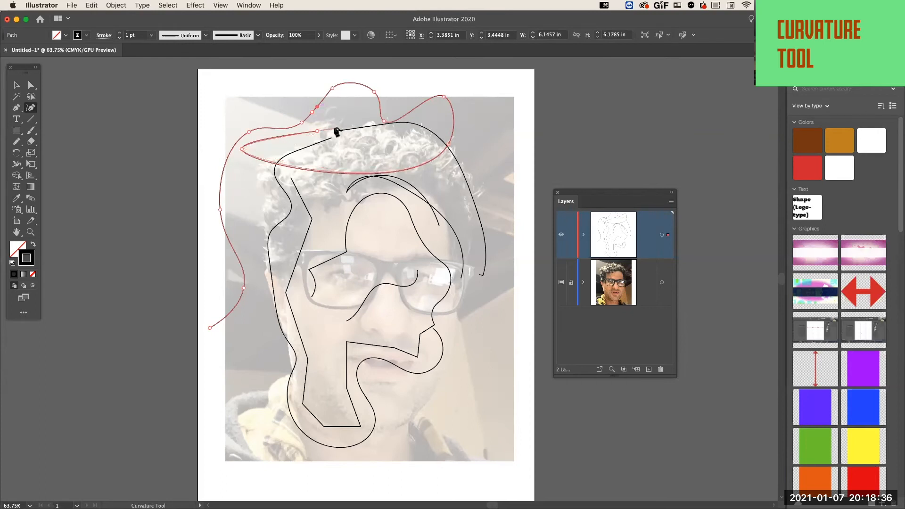
{"action": "key", "text": "v"}
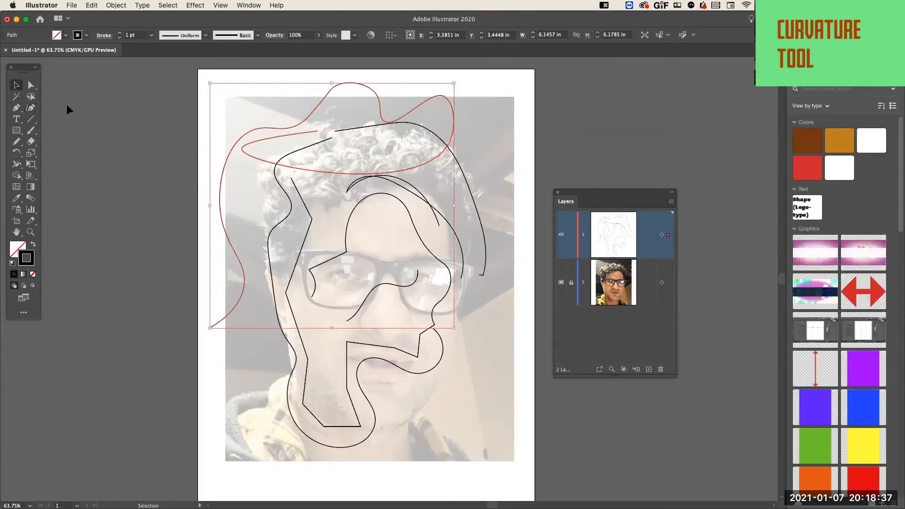
{"action": "left_click", "coordinate": [222, 125]}
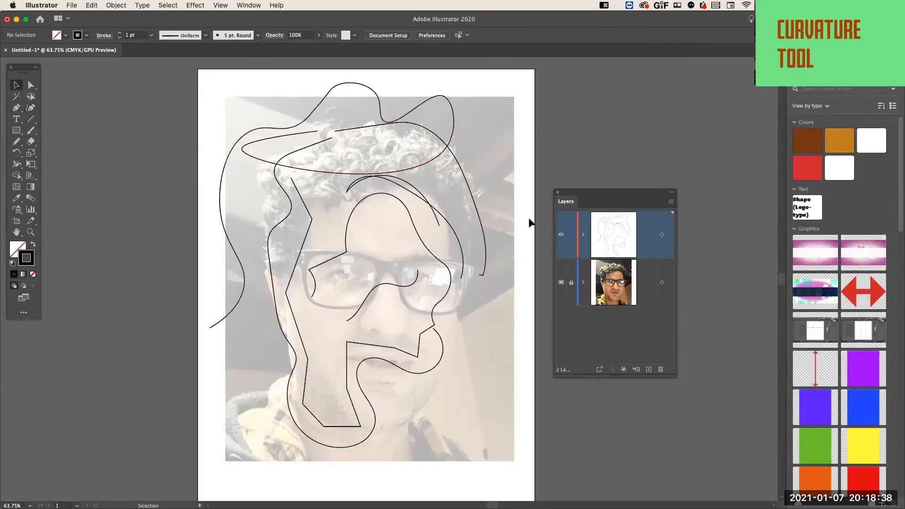
Add a new layer and draw an S-shaped Curvature path on it along the left side of the head
{"action": "left_click", "coordinate": [650, 369]}
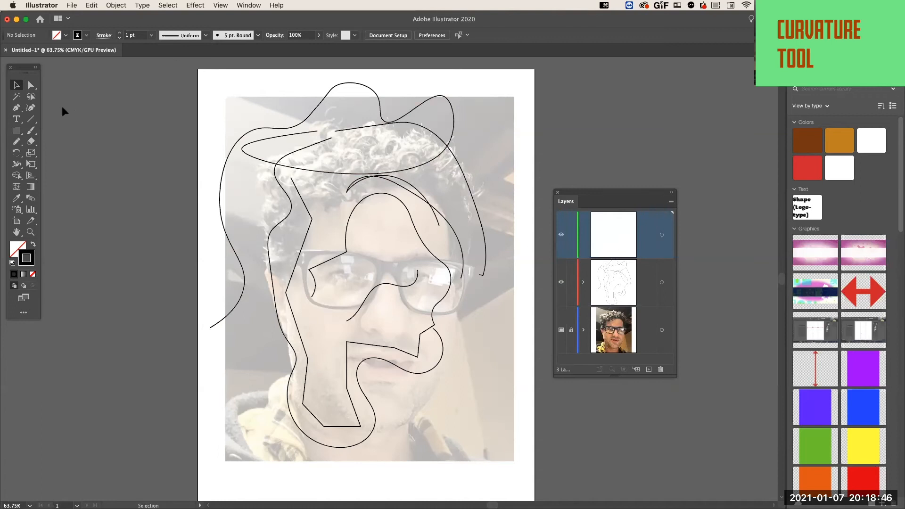
{"action": "left_click", "coordinate": [31, 107]}
{"action": "left_click", "coordinate": [242, 173]}
{"action": "left_click", "coordinate": [239, 218]}
{"action": "left_click", "coordinate": [264, 254]}
{"action": "left_click", "coordinate": [240, 331]}
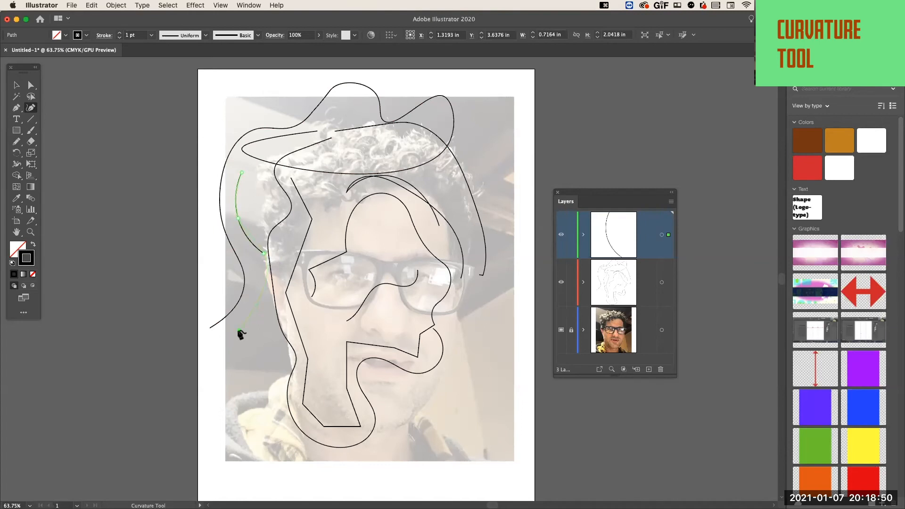
{"action": "left_click", "coordinate": [223, 354]}
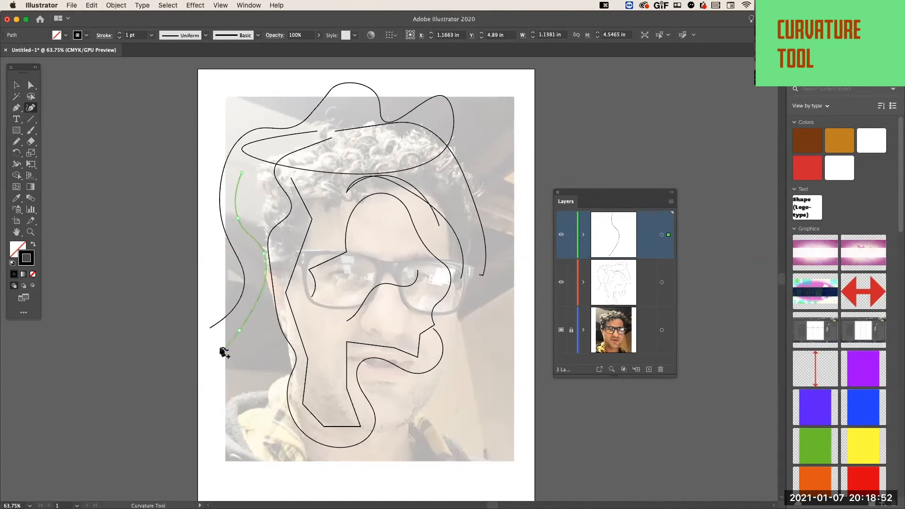
Delete both layers holding the drawn paths and add a new empty layer above the photo
{"action": "key", "text": "super+a"}
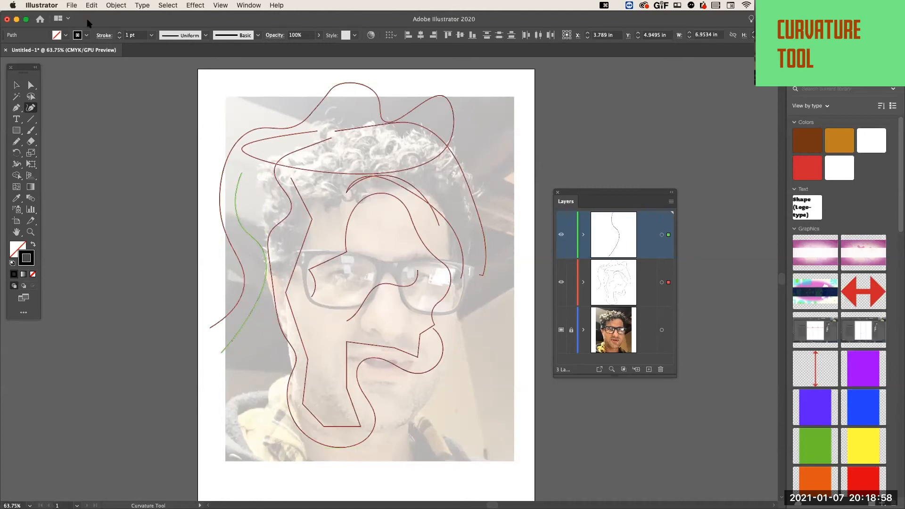
{"action": "left_click", "coordinate": [16, 85]}
{"action": "left_click", "coordinate": [625, 287]}
{"action": "left_click", "coordinate": [616, 243]}
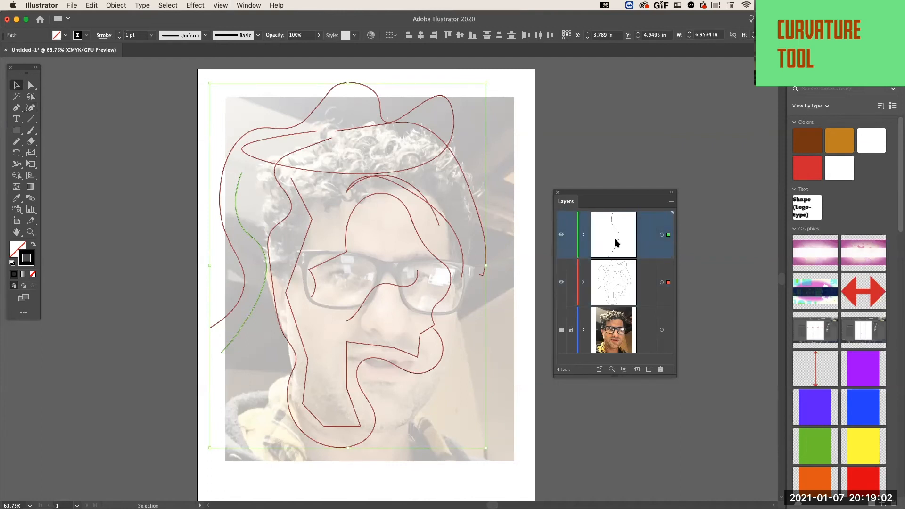
{"action": "left_click_drag", "start_coordinate": [615, 244], "coordinate": [661, 369]}
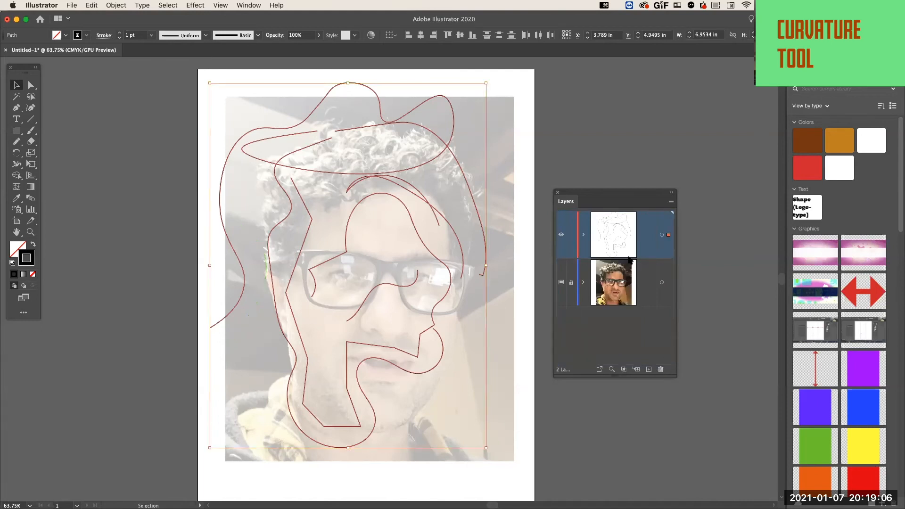
{"action": "left_click_drag", "start_coordinate": [610, 233], "coordinate": [661, 370]}
{"action": "left_click", "coordinate": [649, 370]}
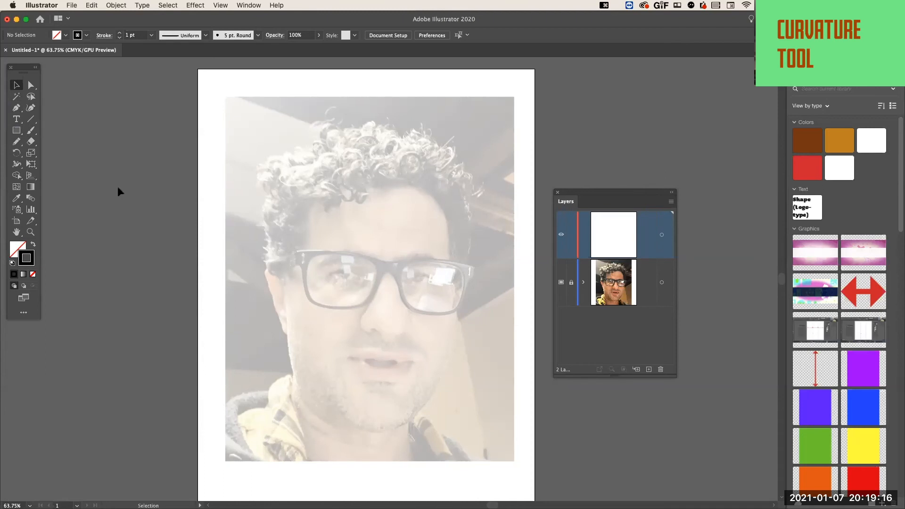
Draw three rectangles: a tall one over the left face, one about 2.04 x 0.96 in on the forehead, and one about 1.76 x 4.46 in on the right
{"action": "left_click", "coordinate": [17, 131]}
{"action": "mouse_move", "coordinate": [269, 245]}
{"action": "left_mouse_down"}
{"action": "mouse_move", "coordinate": [330, 415]}
{"action": "mouse_move", "coordinate": [362, 414]}
{"action": "left_mouse_up"}
{"action": "left_click_drag", "start_coordinate": [304, 207], "coordinate": [386, 245]}
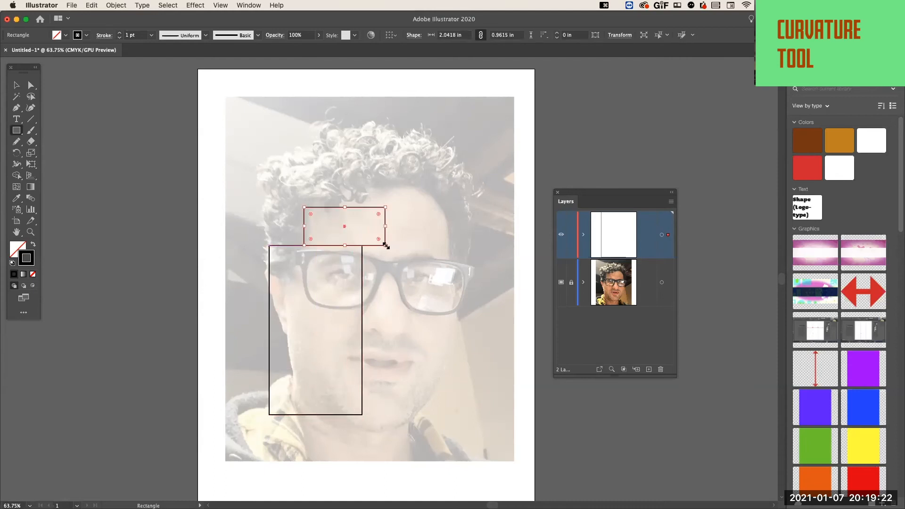
{"action": "left_click_drag", "start_coordinate": [394, 153], "coordinate": [464, 329]}
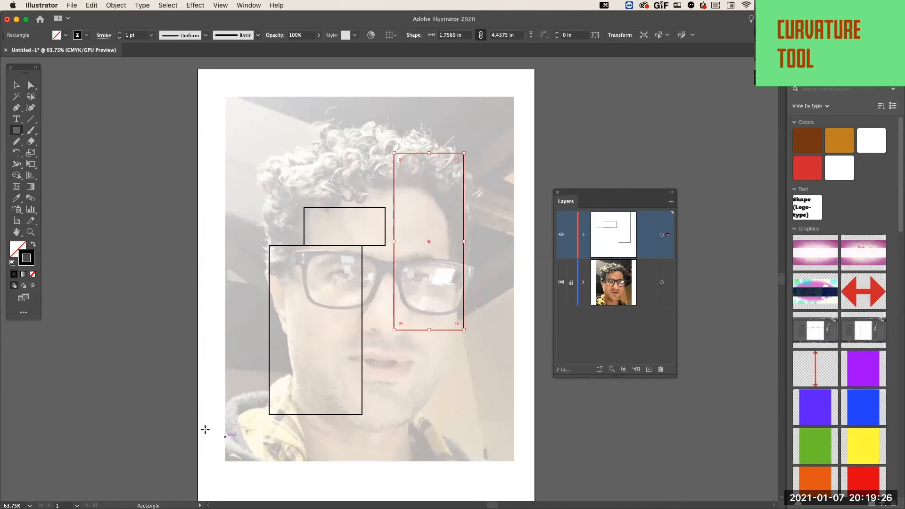
Draw an ellipse about 1.88 x 1.34 in over the left lens and another about 1.99 x 1.32 in over the right lens
{"action": "left_click_drag", "start_coordinate": [17, 131], "coordinate": [35, 154]}
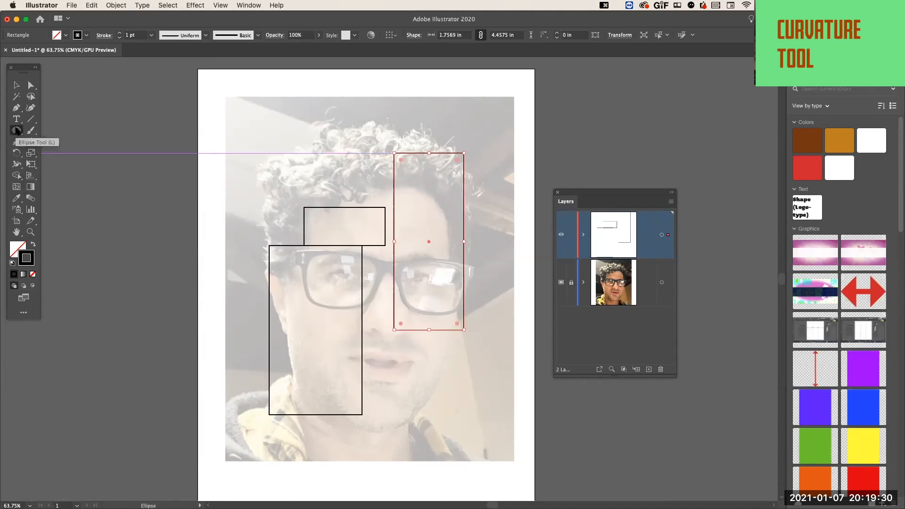
{"action": "mouse_move", "coordinate": [304, 257]}
{"action": "left_mouse_down"}
{"action": "mouse_move", "coordinate": [377, 315]}
{"action": "mouse_move", "coordinate": [380, 308]}
{"action": "left_mouse_up"}
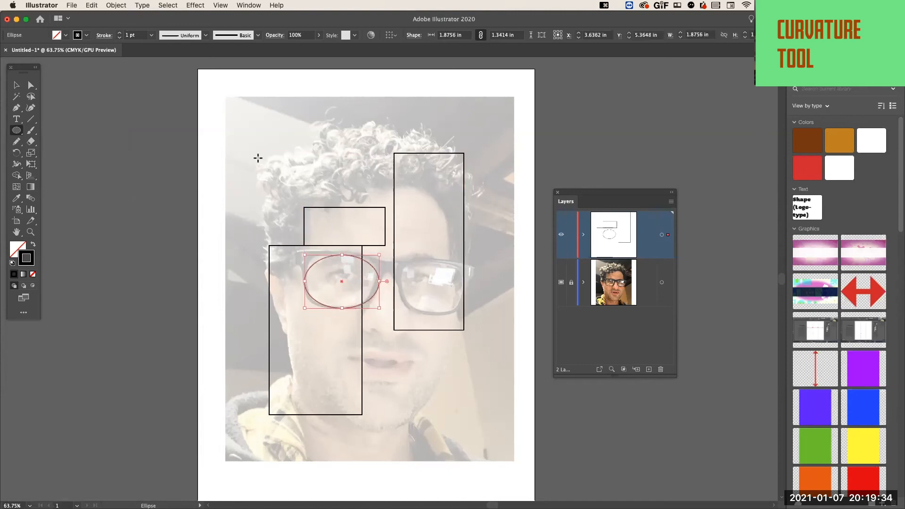
{"action": "mouse_move", "coordinate": [399, 259]}
{"action": "left_mouse_down"}
{"action": "mouse_move", "coordinate": [485, 317]}
{"action": "mouse_move", "coordinate": [480, 311]}
{"action": "left_mouse_up"}
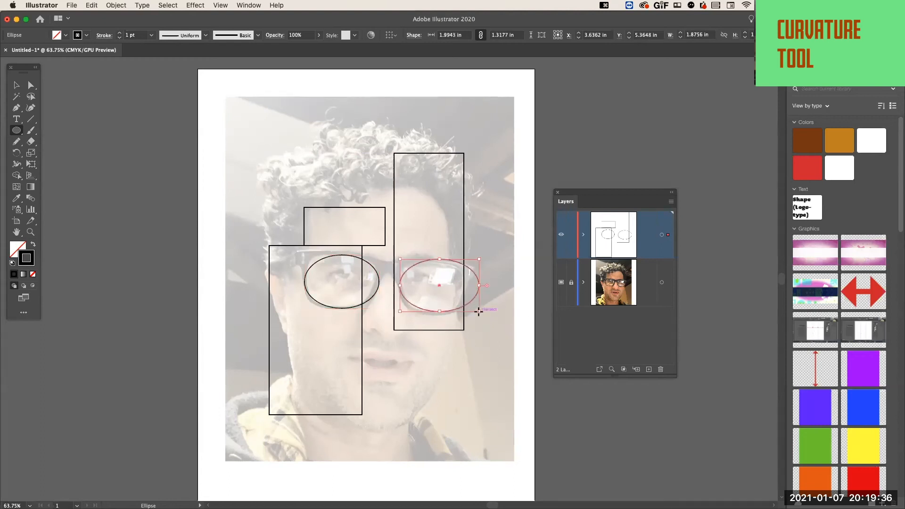
Draw line segments from the left ellipse to its rectangle's edge, along the right jaw, and two across the mouth area
{"action": "left_click", "coordinate": [32, 121]}
{"action": "left_click_drag", "start_coordinate": [334, 308], "coordinate": [363, 359]}
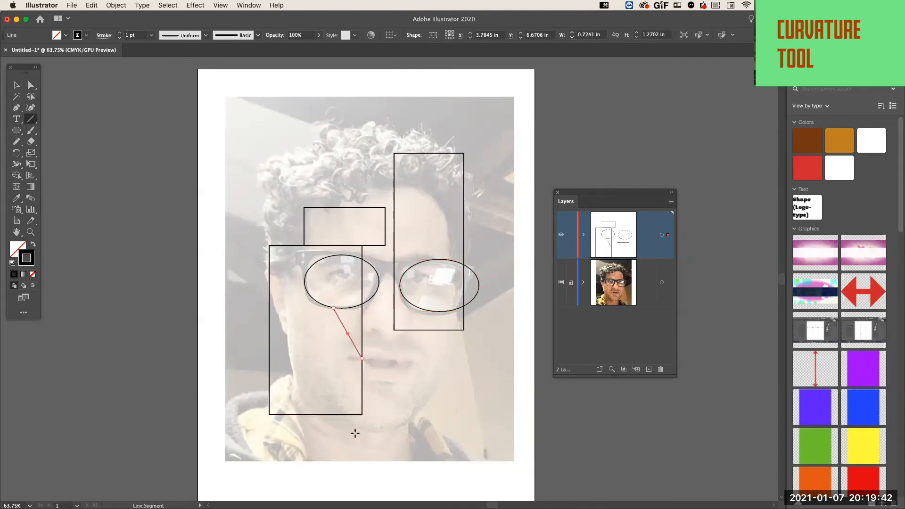
{"action": "left_click_drag", "start_coordinate": [455, 331], "coordinate": [393, 378]}
{"action": "left_click_drag", "start_coordinate": [363, 344], "coordinate": [427, 352]}
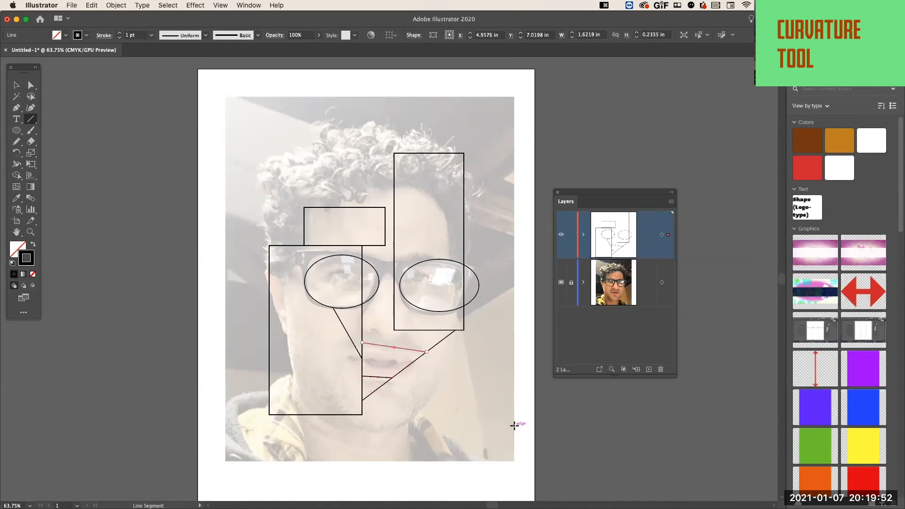
Draw a spiral about 2.93 x 2.81 in over the left hair and one about 1.39 x 1.32 in beside the mouth, leaving nothing selected
{"action": "left_click", "coordinate": [32, 120]}
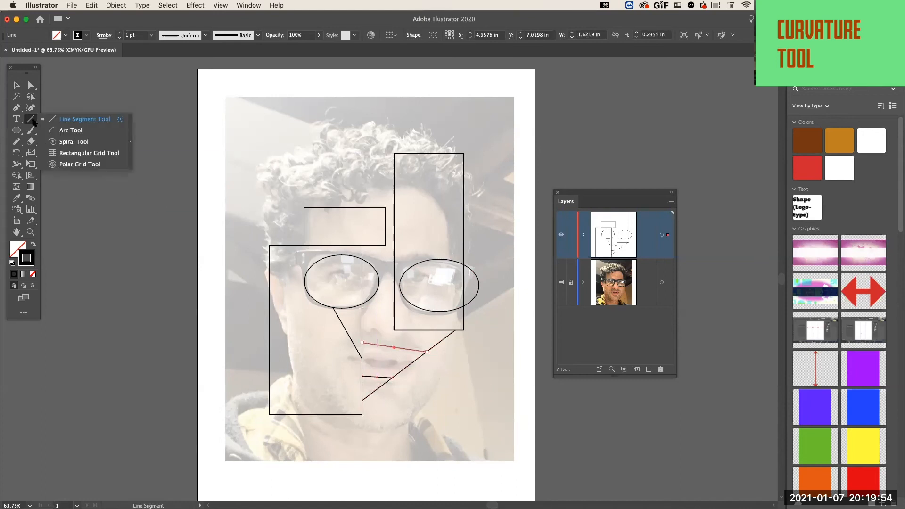
{"action": "left_click", "coordinate": [60, 142]}
{"action": "left_click_drag", "start_coordinate": [330, 207], "coordinate": [268, 251]}
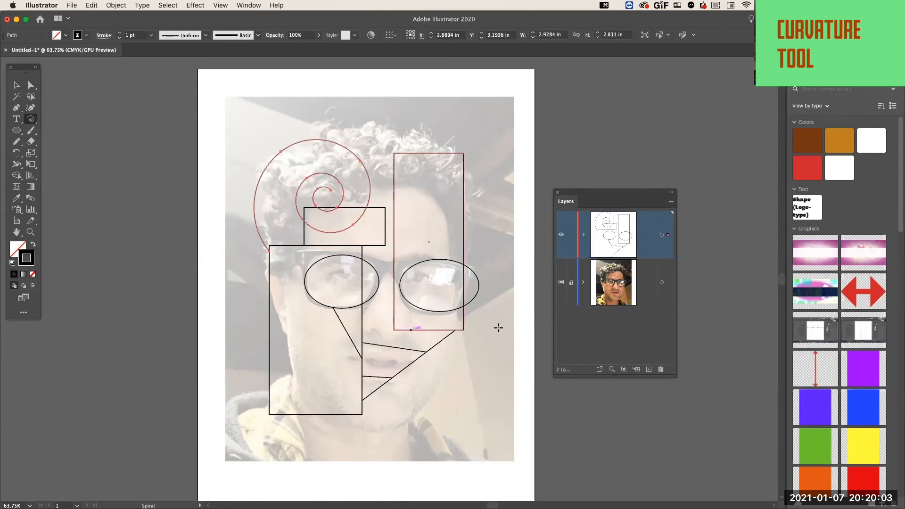
{"action": "left_click", "coordinate": [514, 354], "text": "super"}
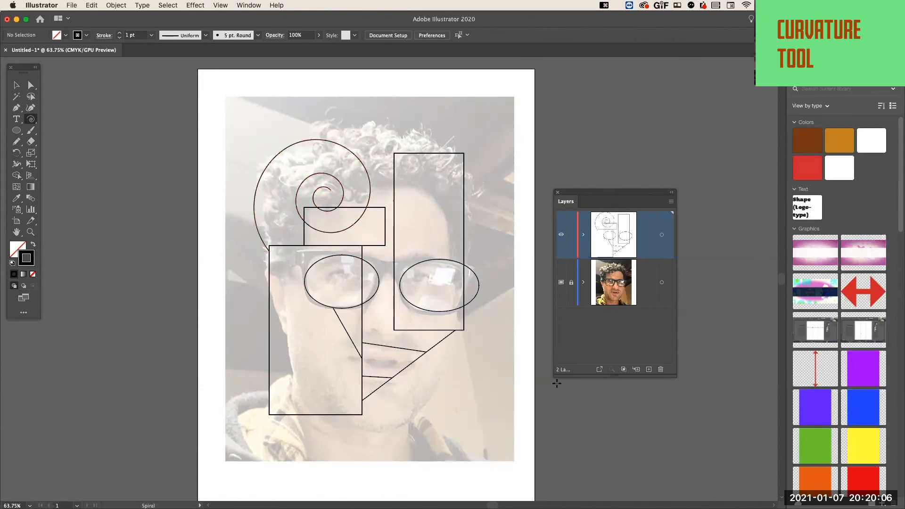
{"action": "left_click_drag", "start_coordinate": [429, 342], "coordinate": [404, 368]}
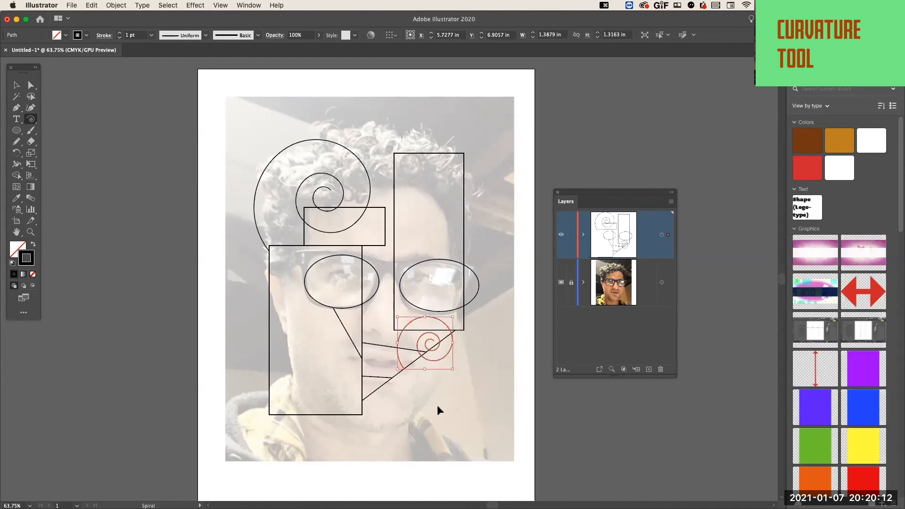
{"action": "left_click", "coordinate": [439, 408], "text": "super"}
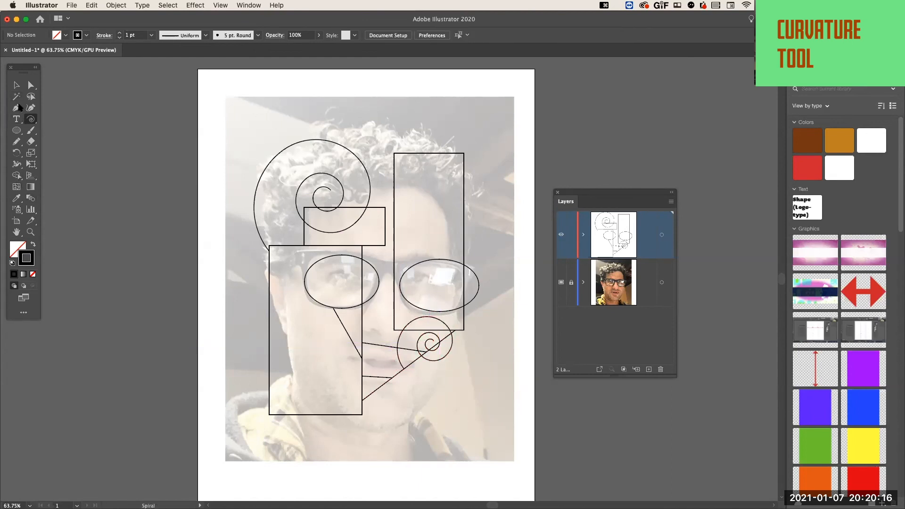
Hide the portrait photo layer, toggling its visibility to compare the drawing with and without it
{"action": "left_click", "coordinate": [561, 282]}
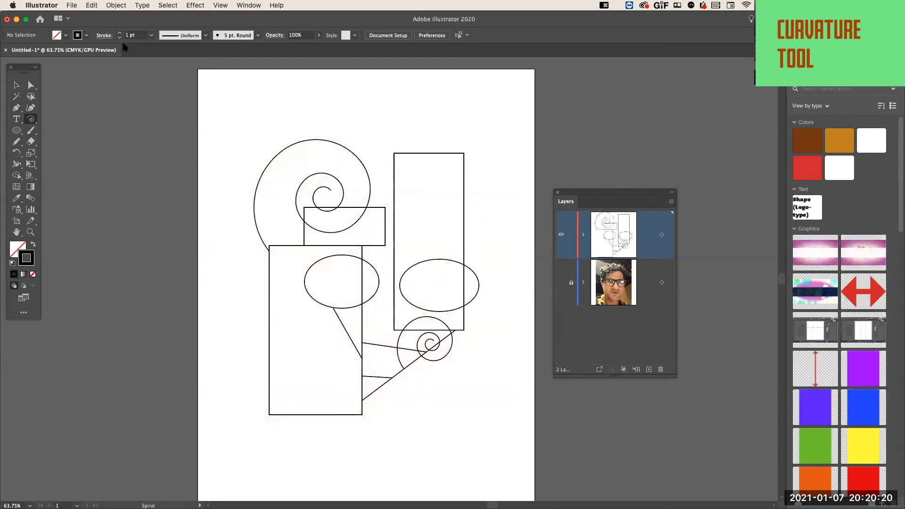
{"action": "left_click", "coordinate": [562, 282]}
{"action": "left_click", "coordinate": [561, 283]}
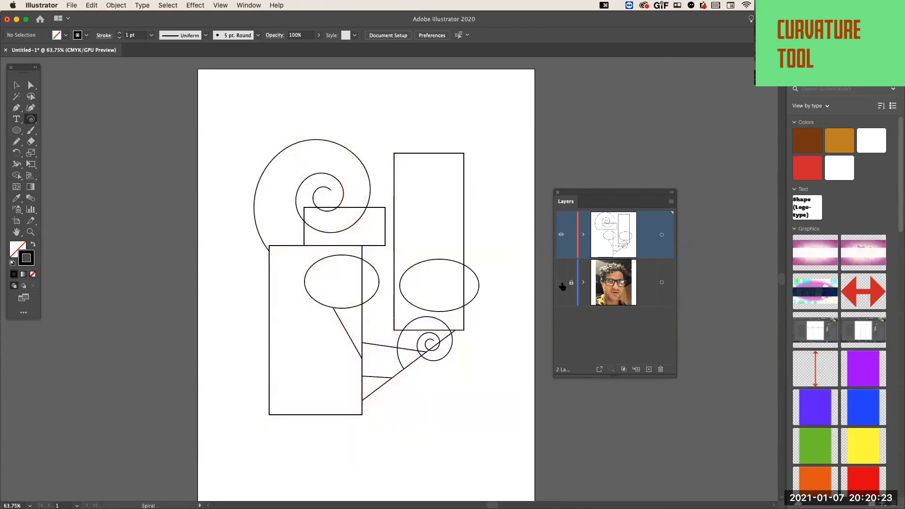
Choose Adobe PDF (pdf) as the Save As format for the document, and cancel the save
{"action": "left_click", "coordinate": [70, 5]}
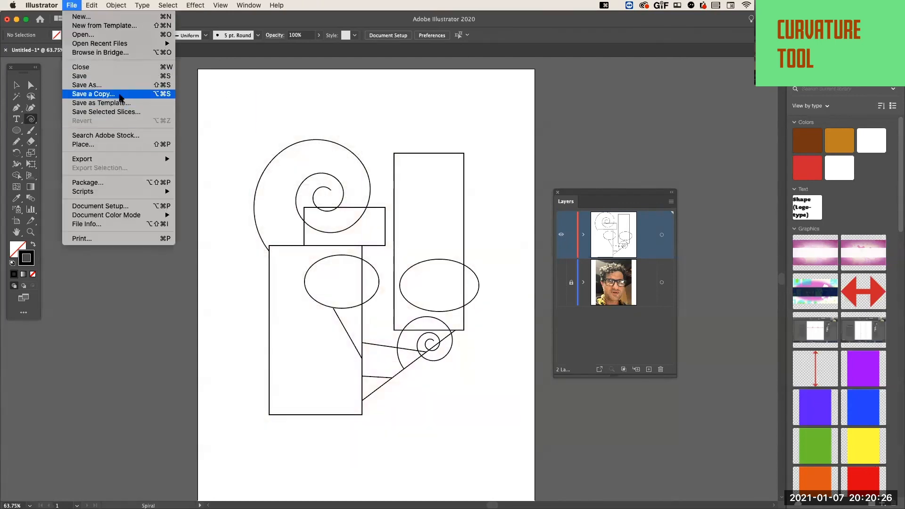
{"action": "left_click", "coordinate": [116, 86]}
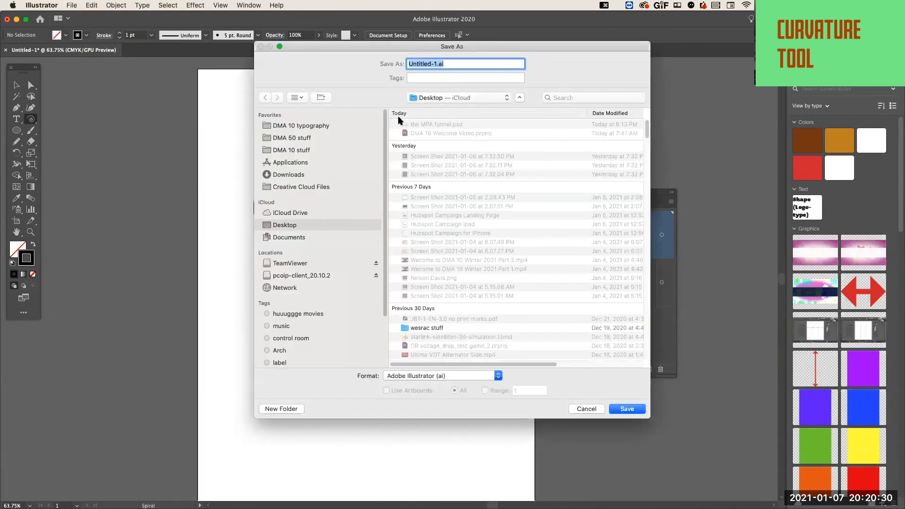
{"action": "left_click", "coordinate": [432, 377]}
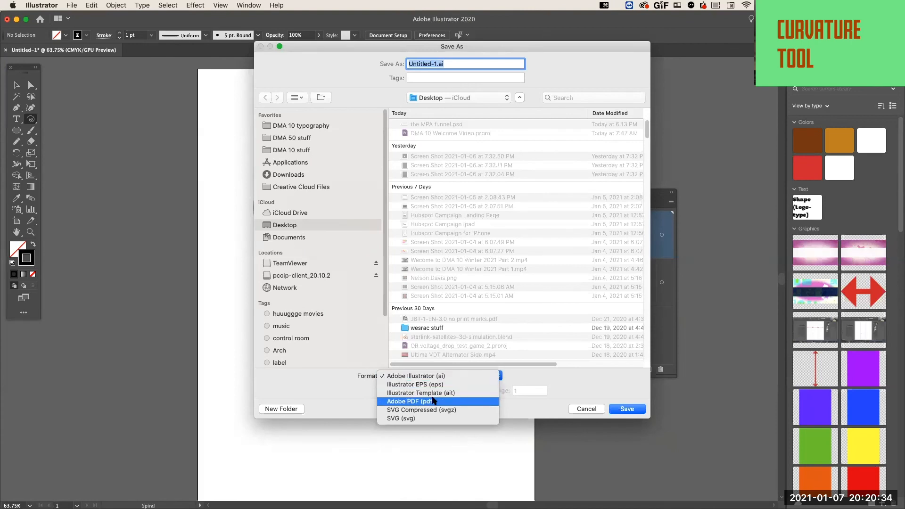
{"action": "left_click", "coordinate": [434, 400]}
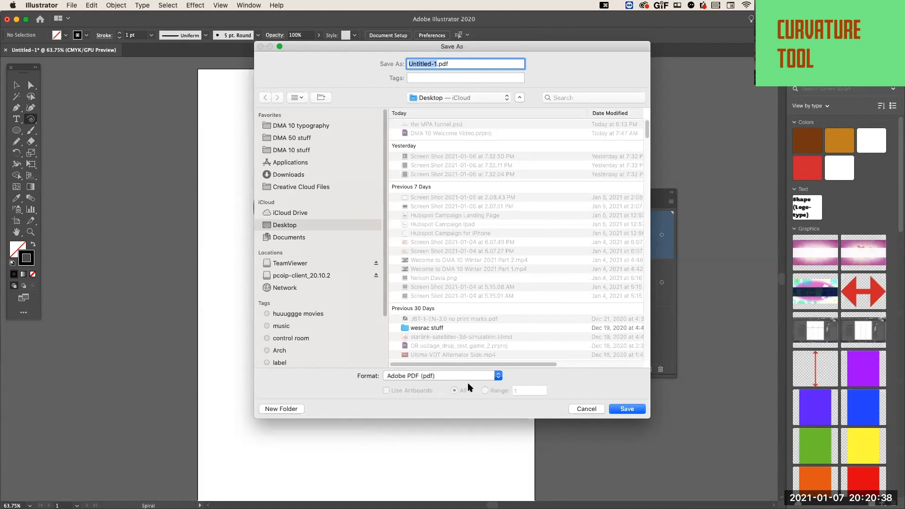
{"action": "left_click", "coordinate": [585, 409]}
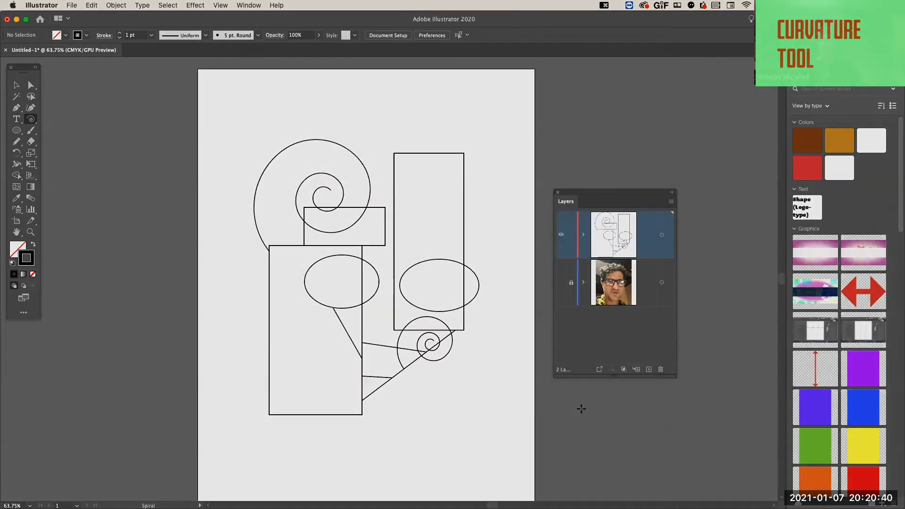